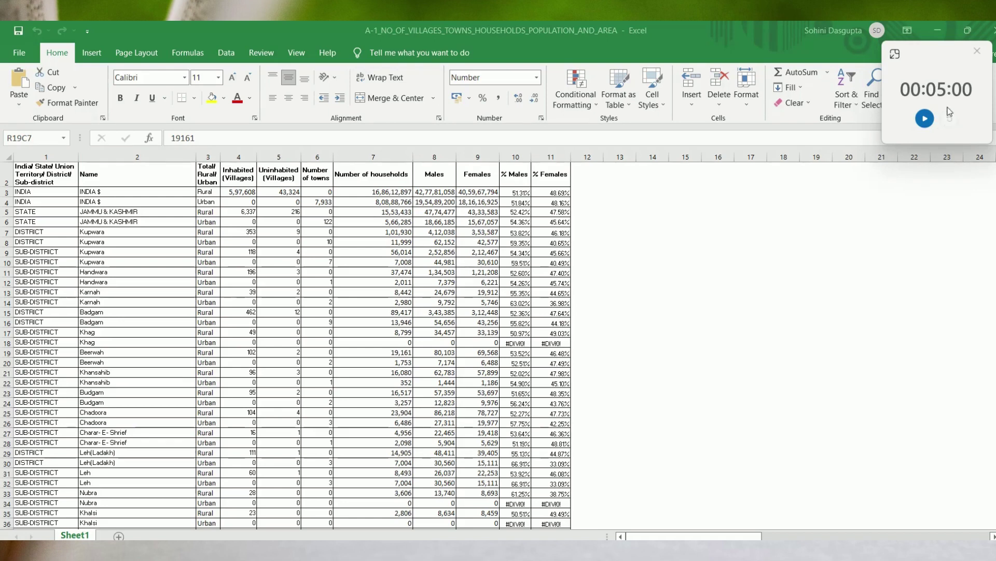
- Select the whole data table and create a PivotTable on a new sheet with the Alt+D+P wizard
click(925, 119)
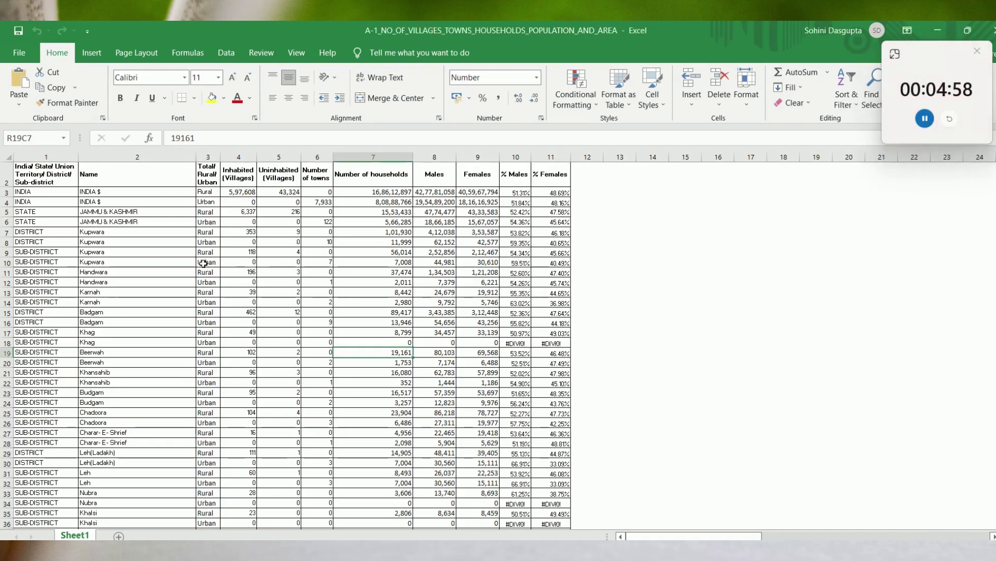
key(Left)
key(Left)
key(Left)
key(Left)
key(Left)
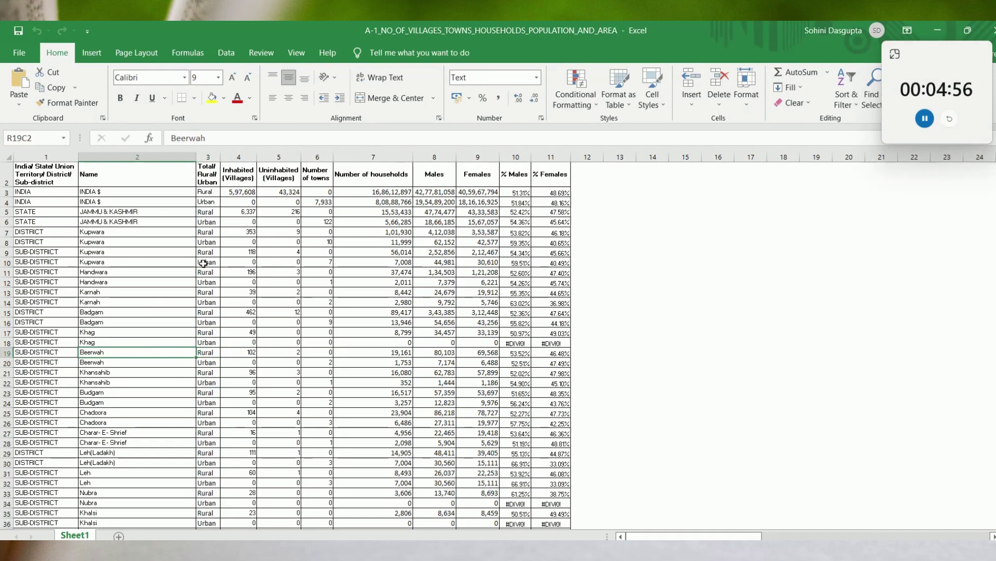
key(ctrl+a)
key(alt+d)
key(p)
key(Return)
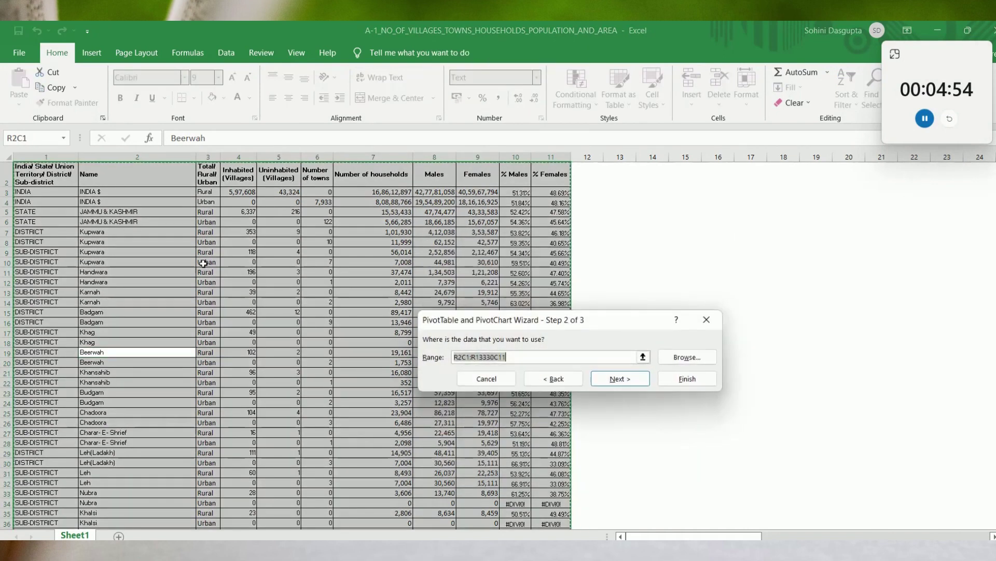
key(Return)
key(Return)
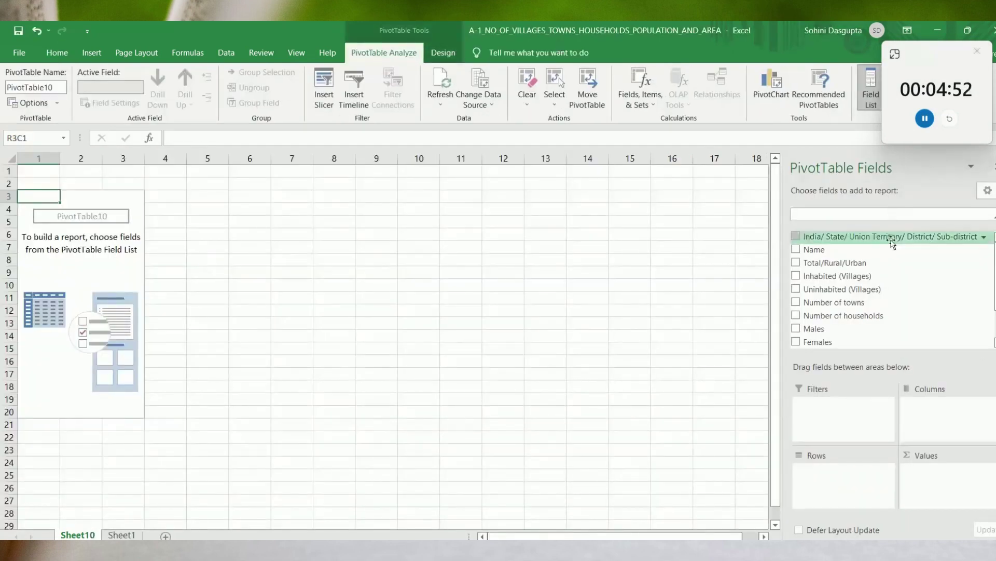
- Filter by the region field and sum Number of towns, Inhabited and Uninhabited villages
drag(841, 236, 846, 475)
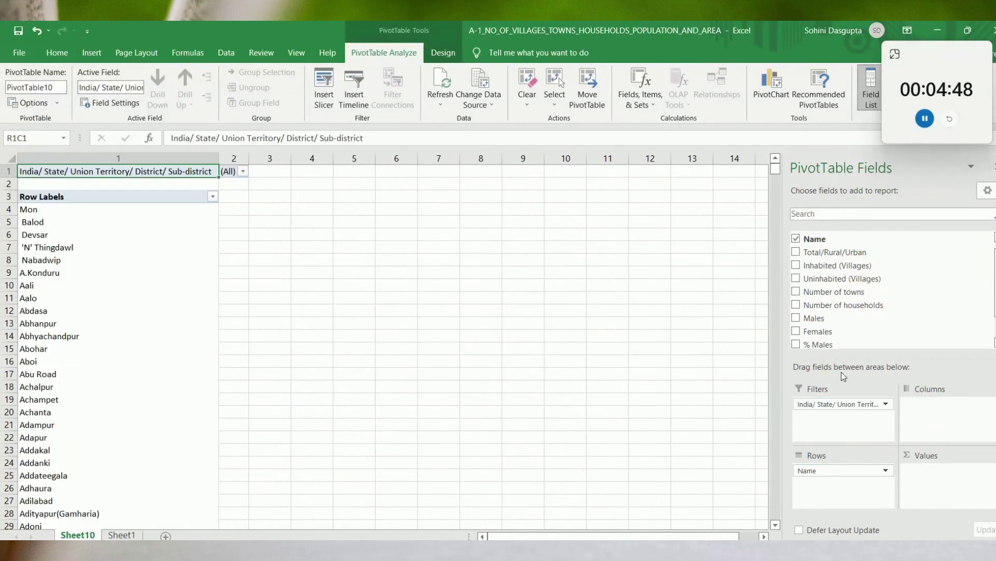
drag(851, 292, 950, 472)
drag(862, 265, 939, 491)
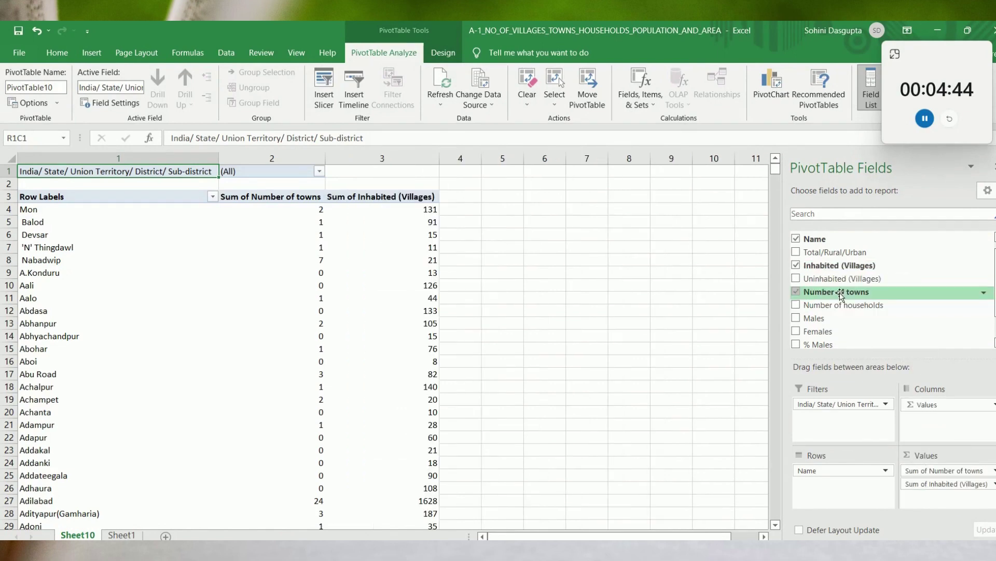
drag(852, 285, 947, 496)
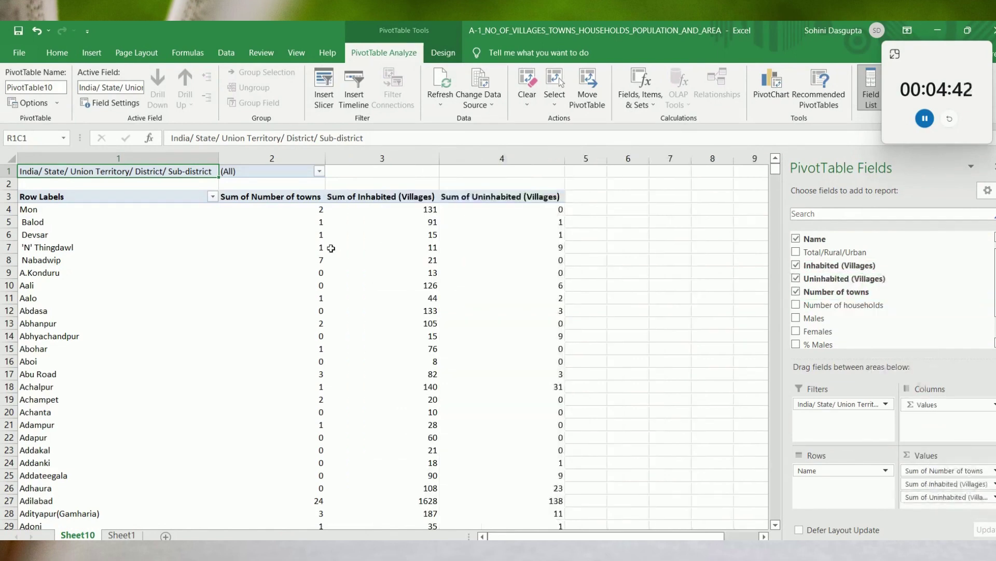
- Copy the entire pivot table and paste a duplicate starting at column 6
click(871, 93)
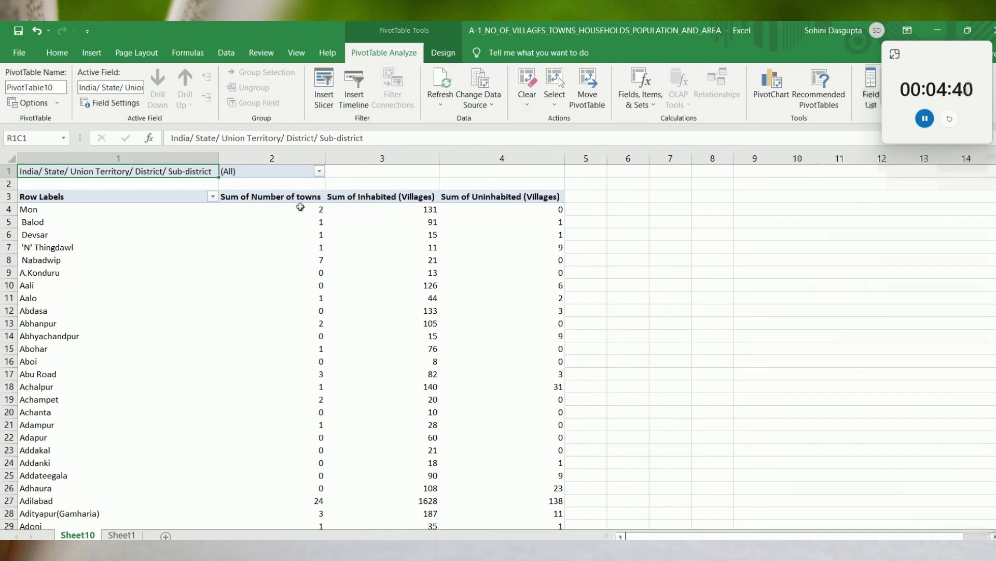
key(ctrl+shift+Right)
key(ctrl+shift+Right)
key(ctrl+shift+Down)
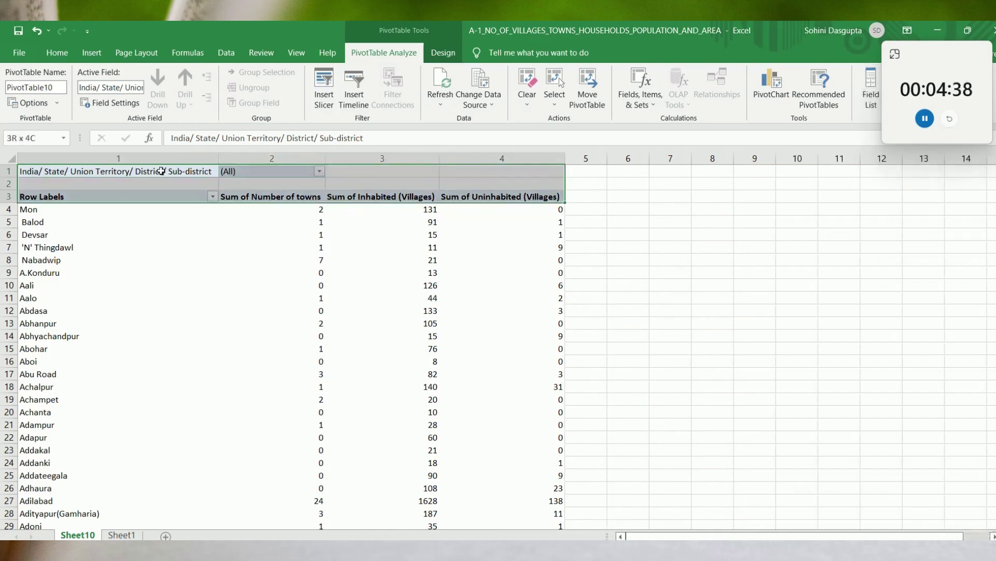
key(ctrl+shift+Down)
key(ctrl+c)
key(ctrl+Home)
key(Right)
key(Right)
key(Right)
key(Right)
key(Right)
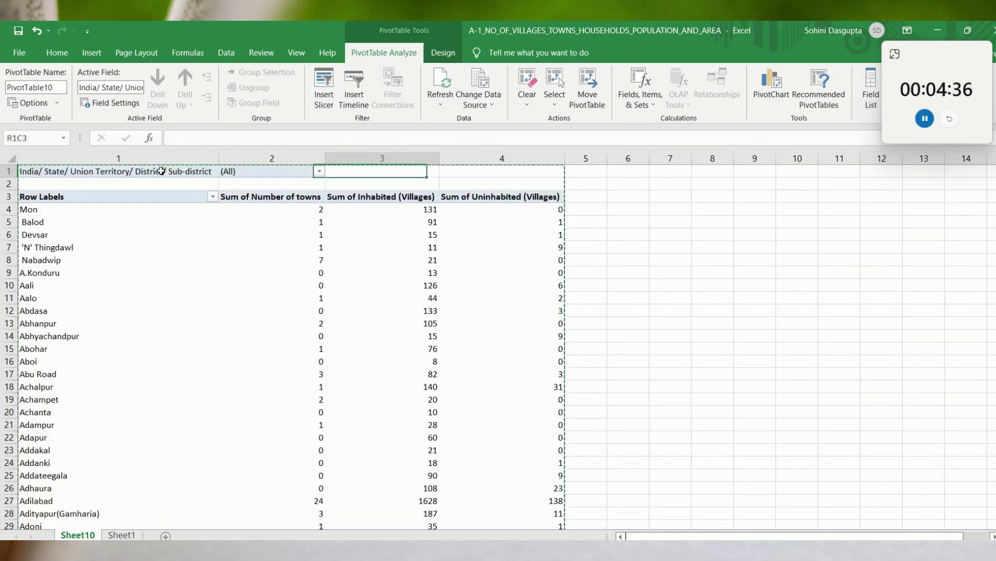
key(ctrl+v)
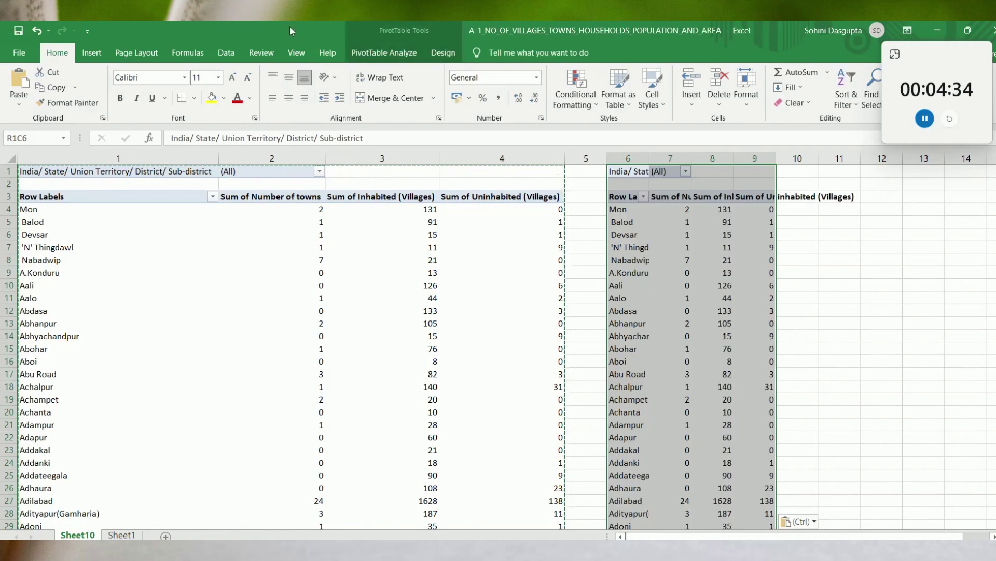
- Replace the copy's town and village values with % Males and % Females
click(710, 386)
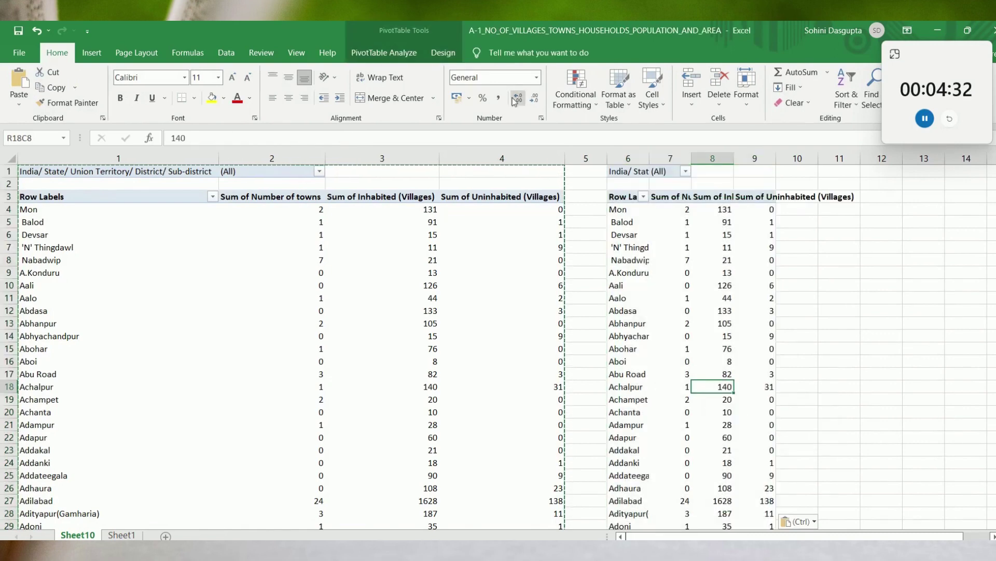
click(391, 58)
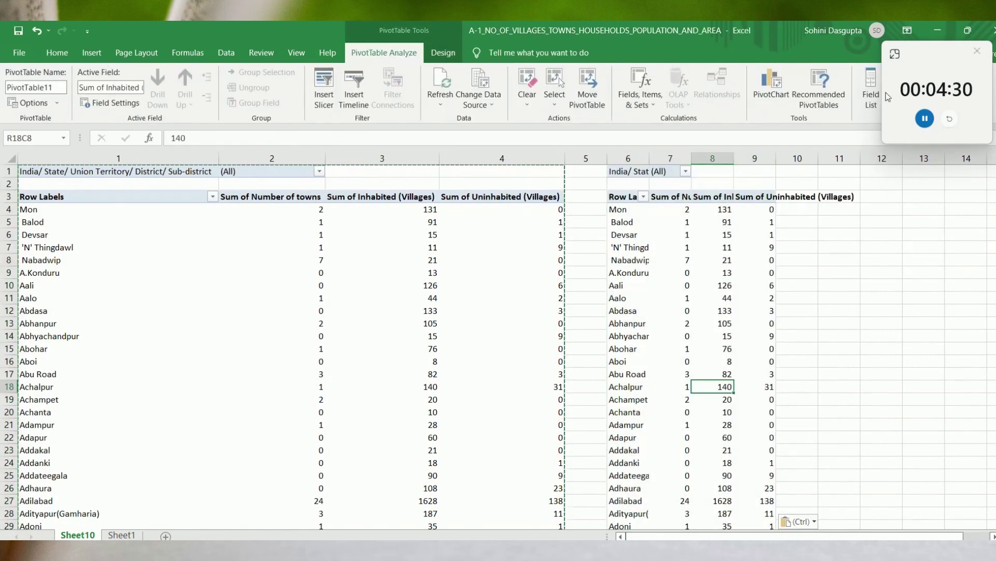
click(872, 91)
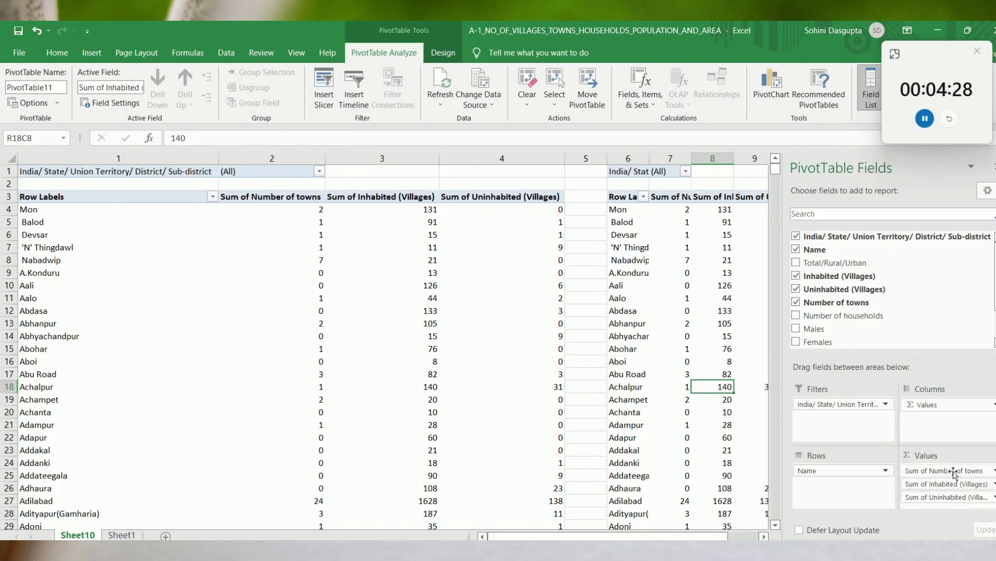
drag(954, 472, 885, 261)
drag(951, 472, 924, 327)
drag(931, 473, 986, 266)
click(822, 310)
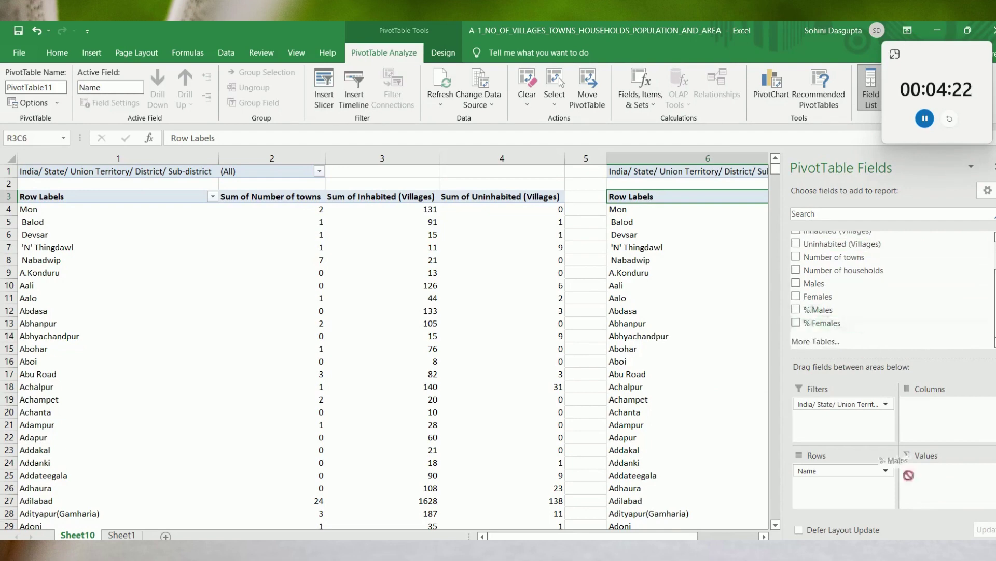
click(822, 322)
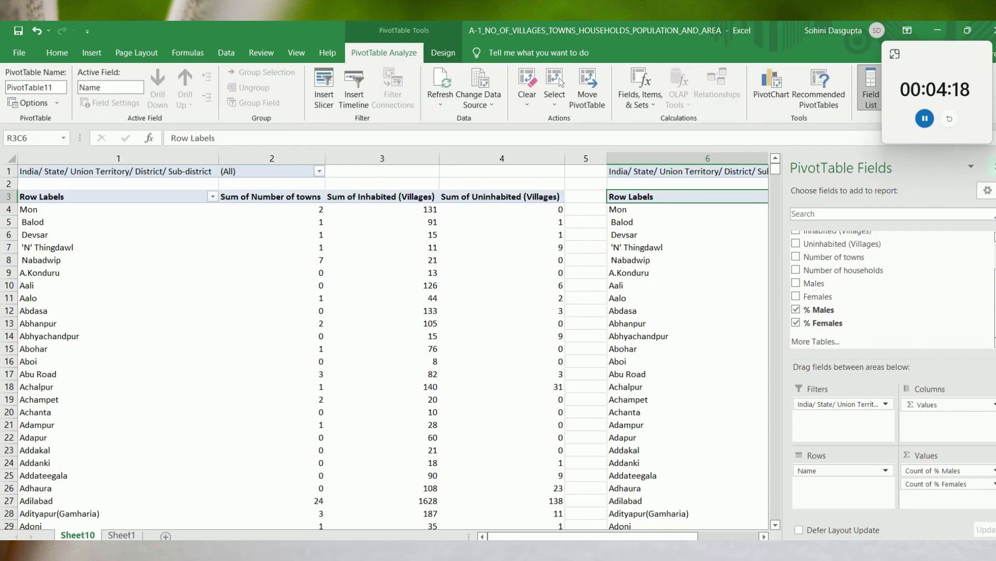
- Change the % Males value field from Count to Sum
click(991, 167)
right_click(856, 197)
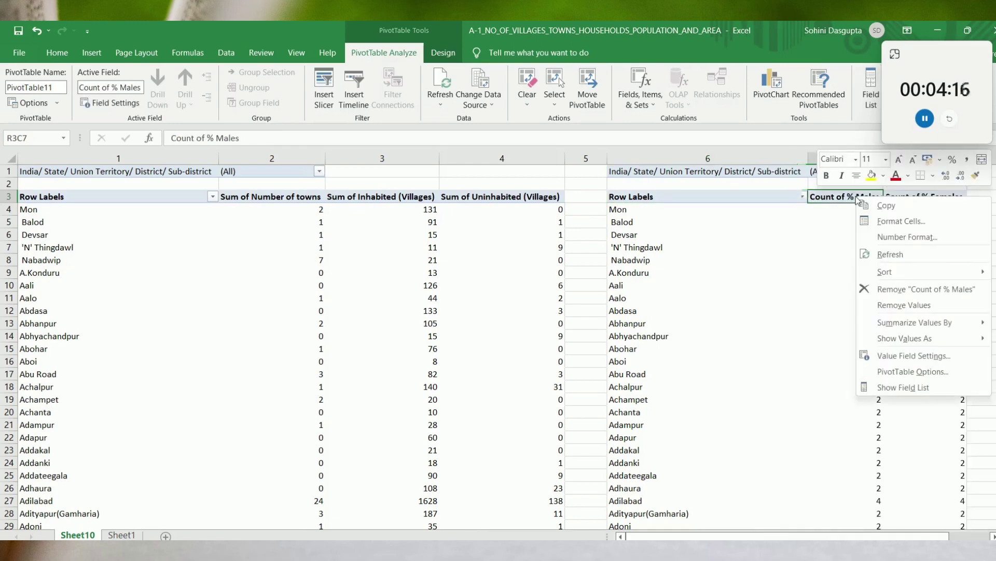
click(856, 196)
key(shift+Right)
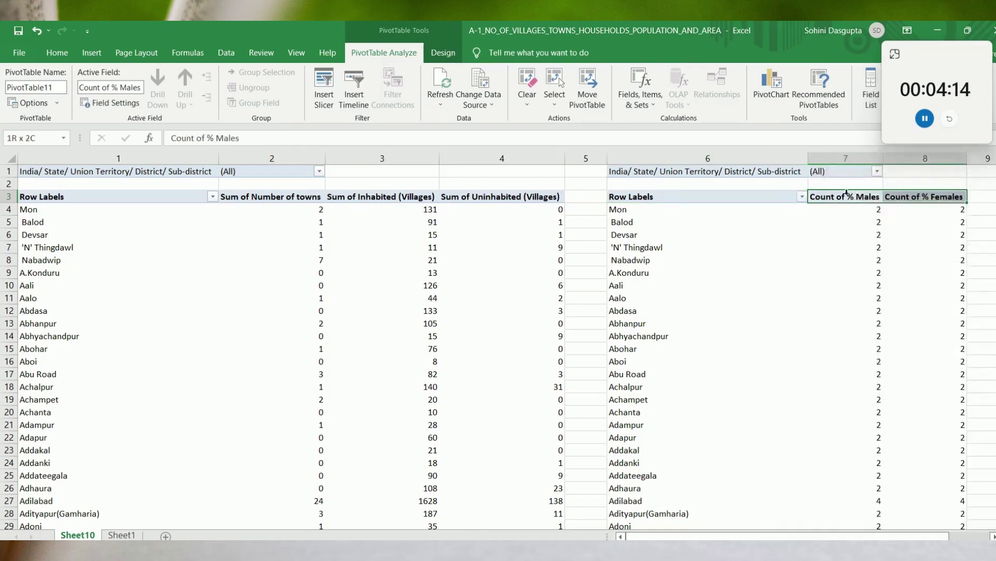
right_click(846, 192)
mouse_move(906, 321)
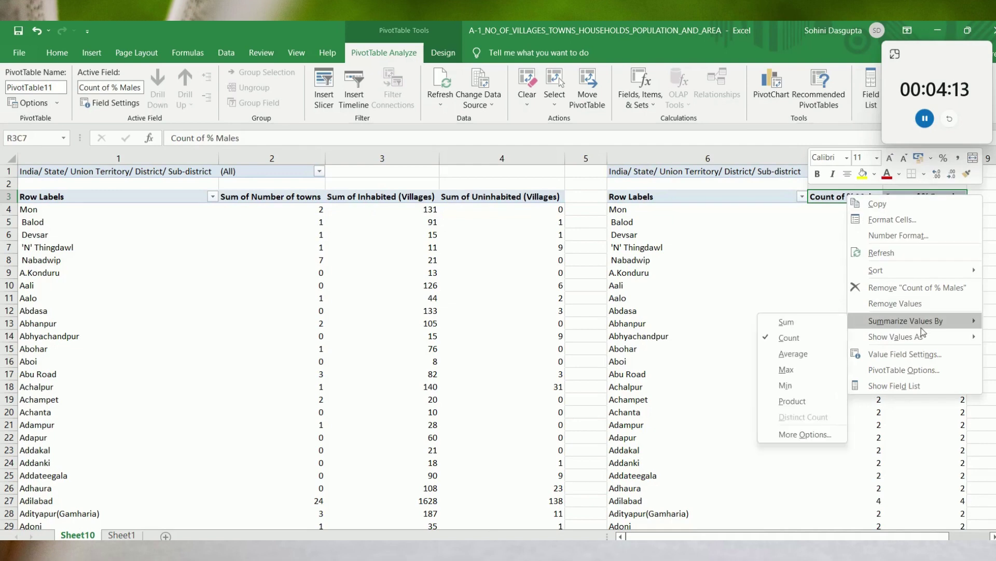
click(808, 325)
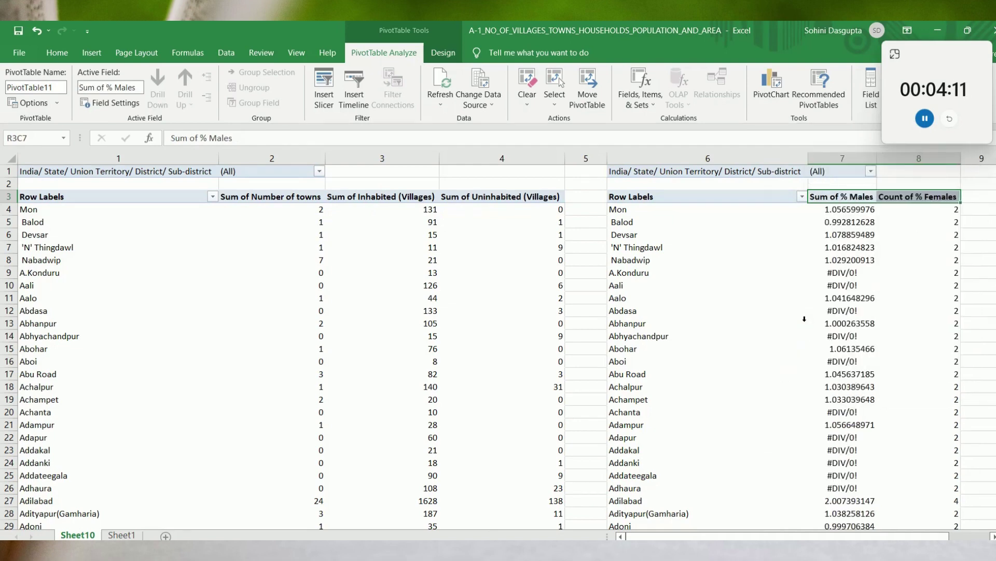
- Format the % Males and % Females values as percentages with two decimal places
click(831, 213)
key(shift+Right)
key(ctrl+shift+Down)
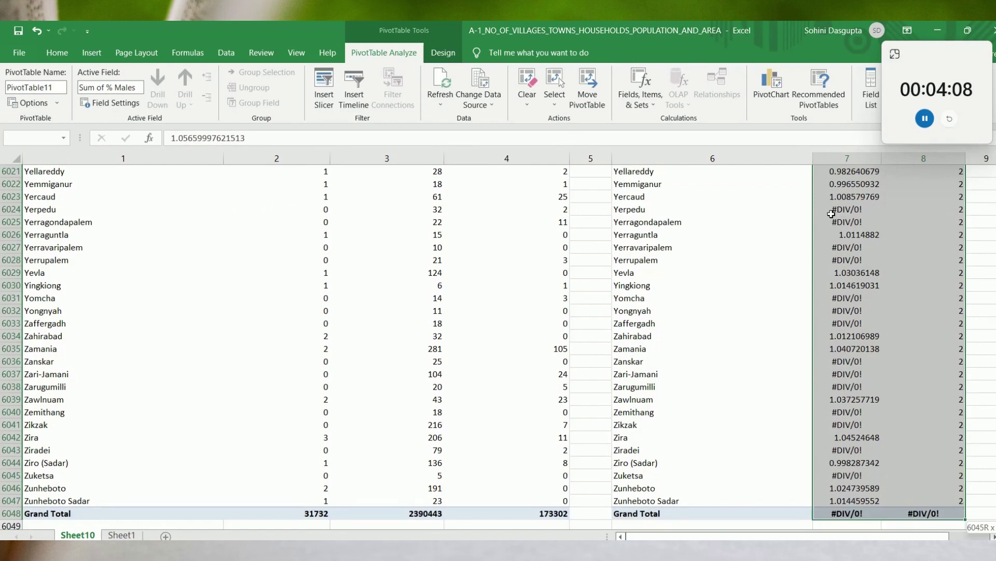
click(57, 53)
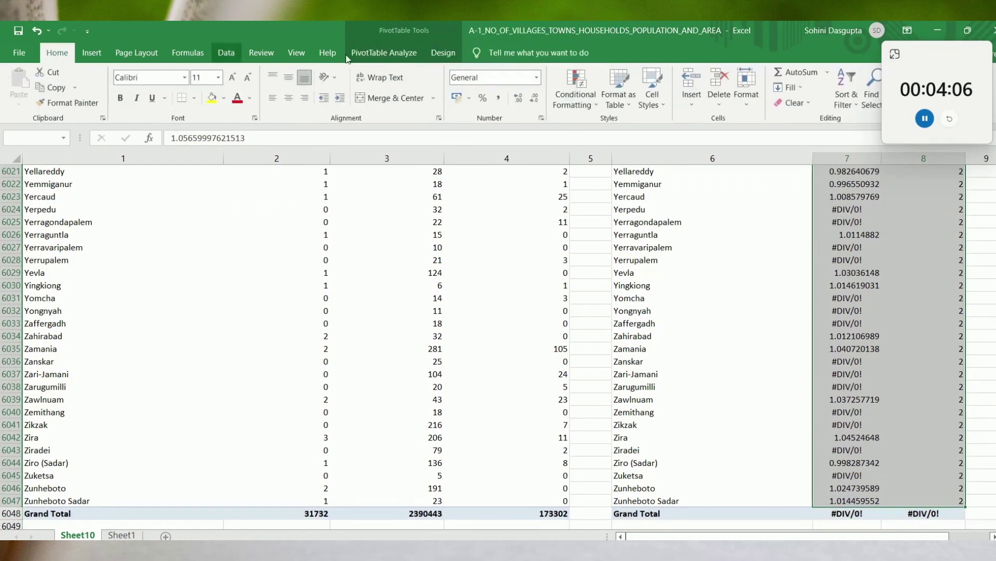
click(487, 103)
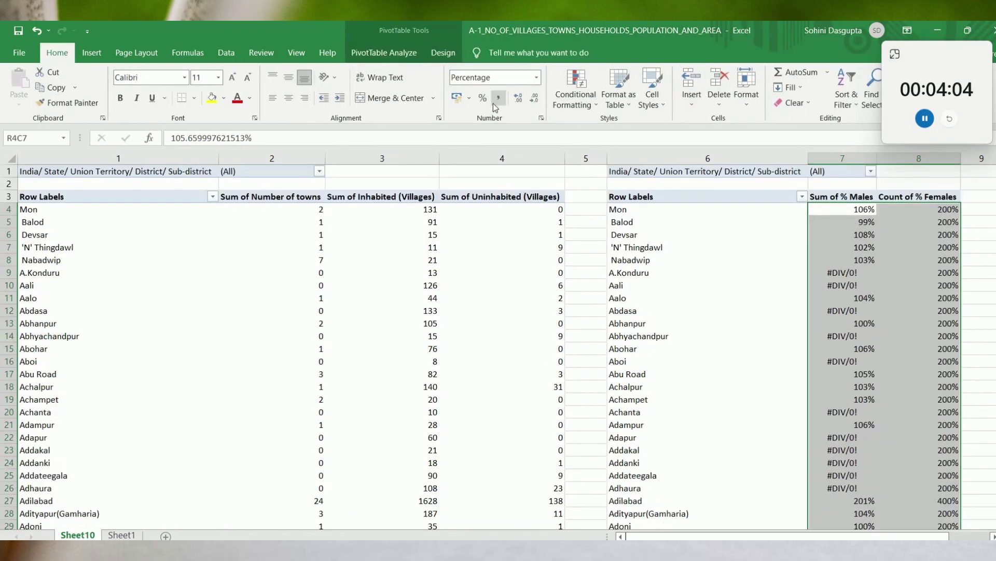
click(518, 101)
click(517, 101)
click(388, 351)
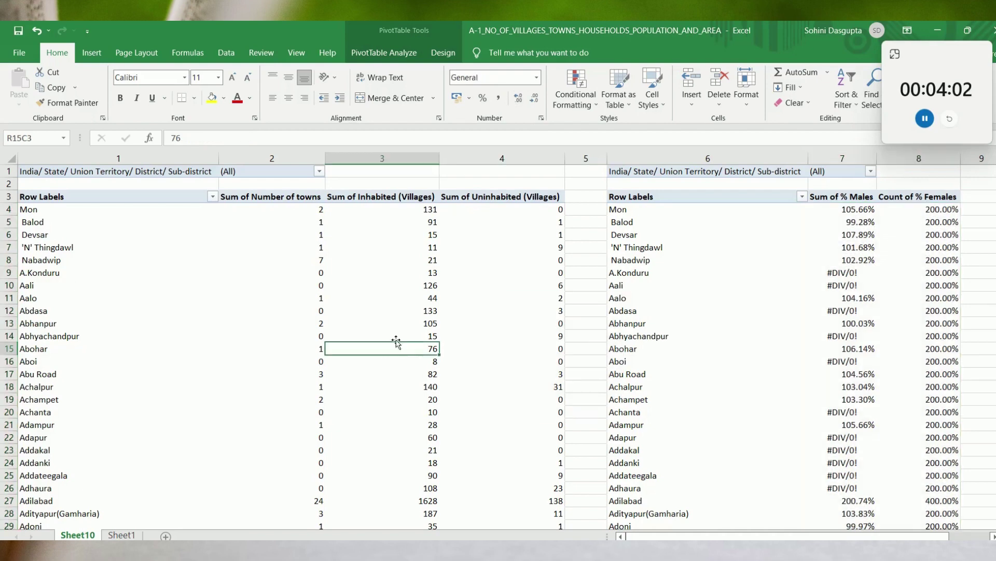
click(384, 53)
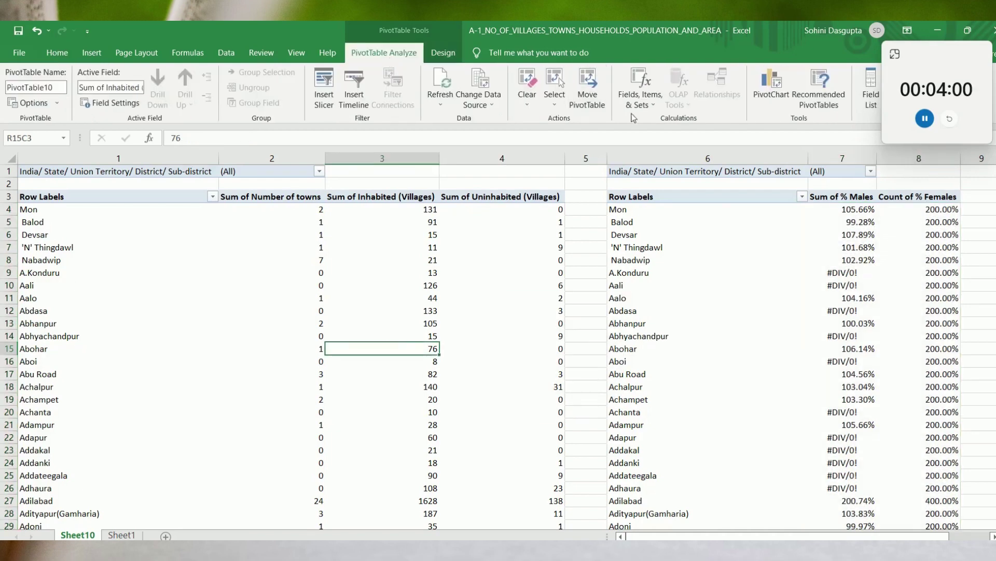
- Move a clustered column PivotChart of the towns/villages pivot onto new gridline-free Sheet11
click(773, 88)
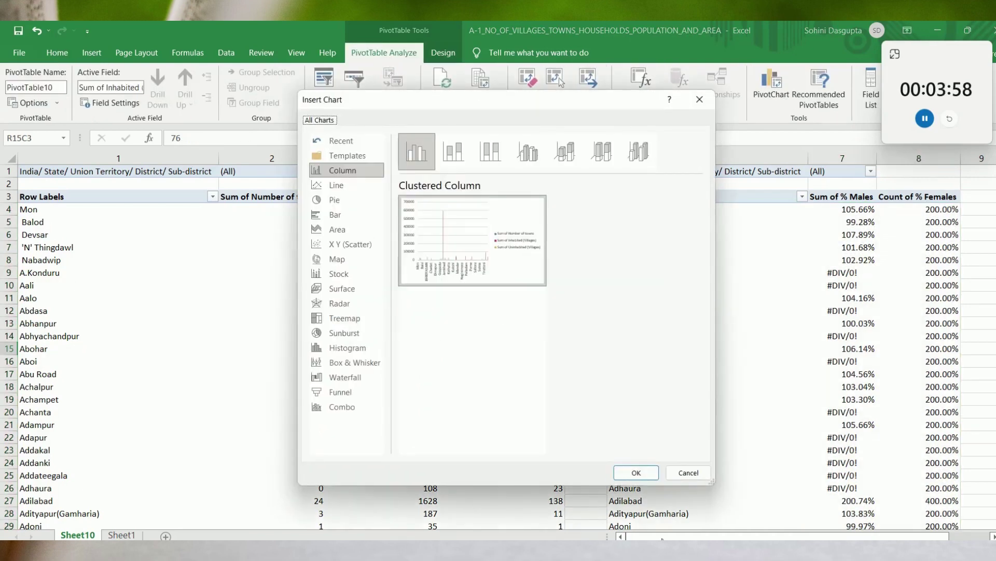
click(637, 473)
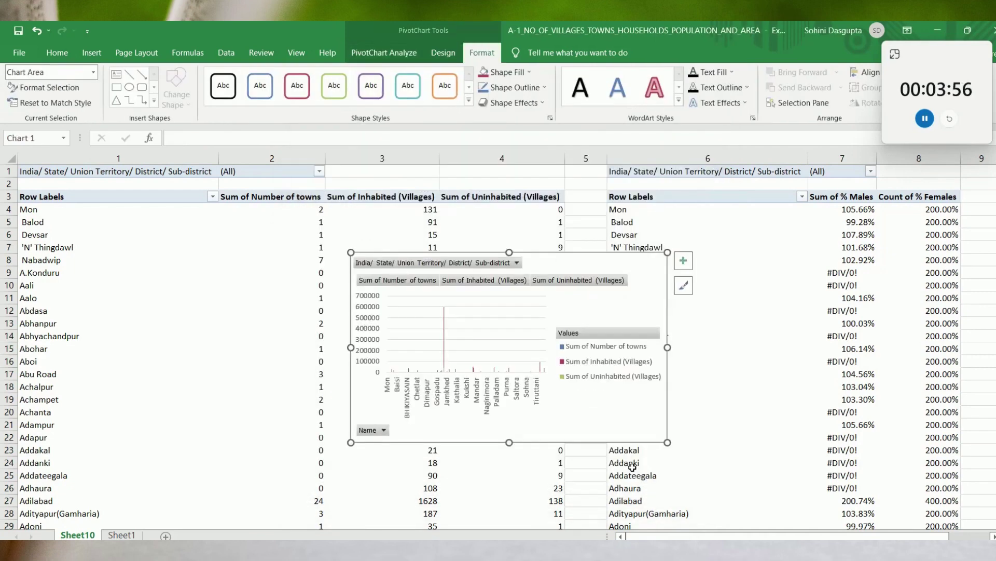
key(Delete)
click(165, 535)
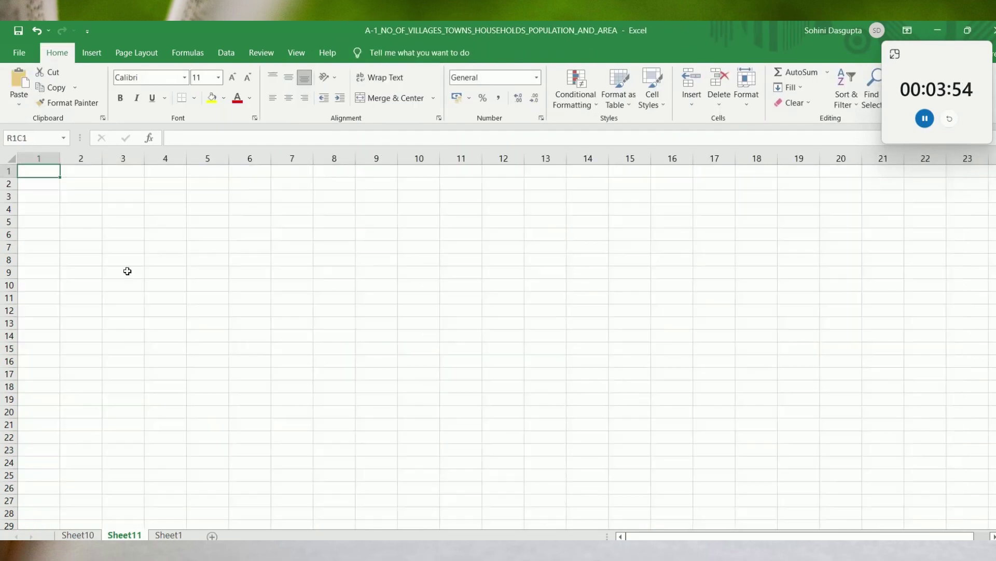
click(164, 198)
click(301, 200)
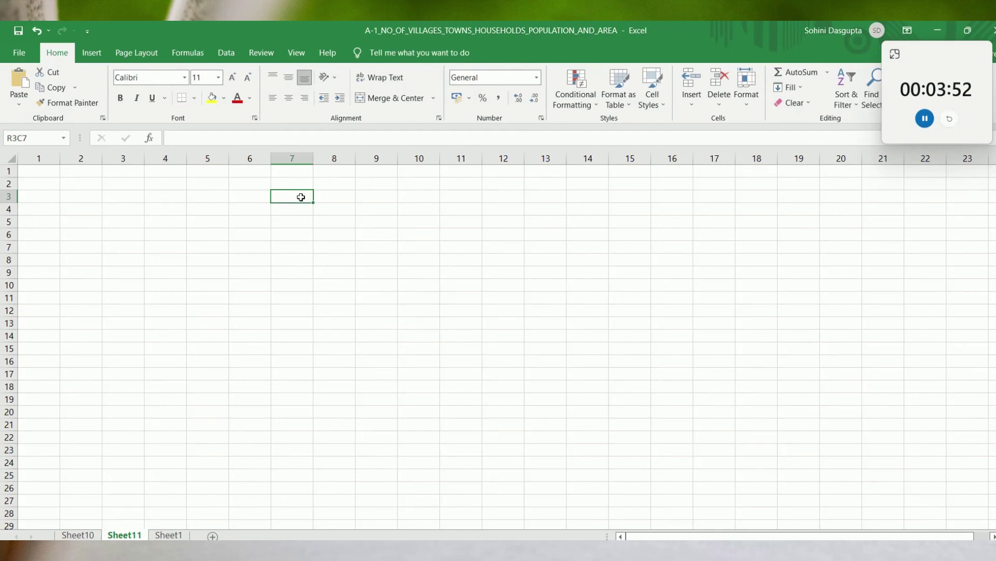
key(ctrl+v)
click(162, 238)
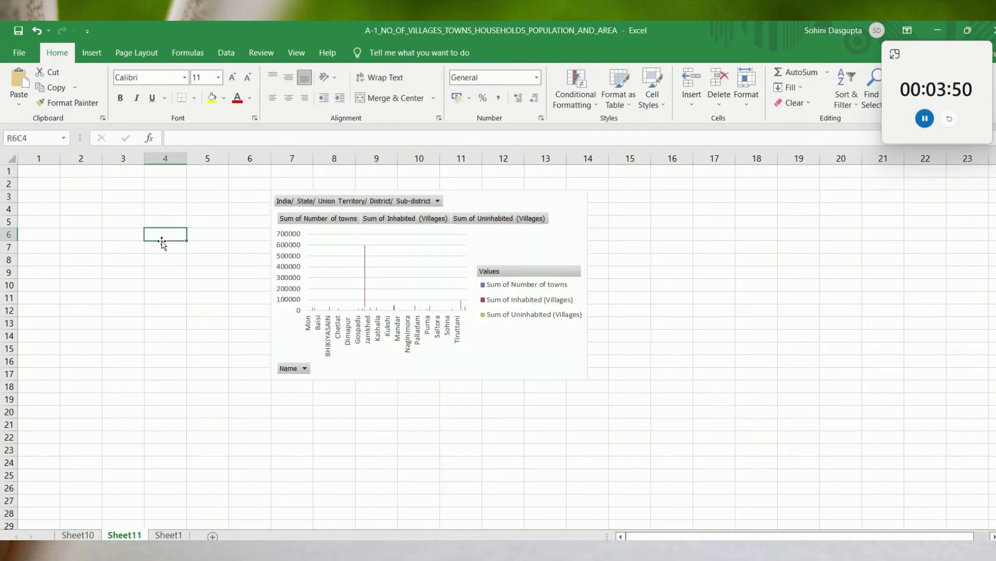
key(alt+p)
key(v)
key(g)
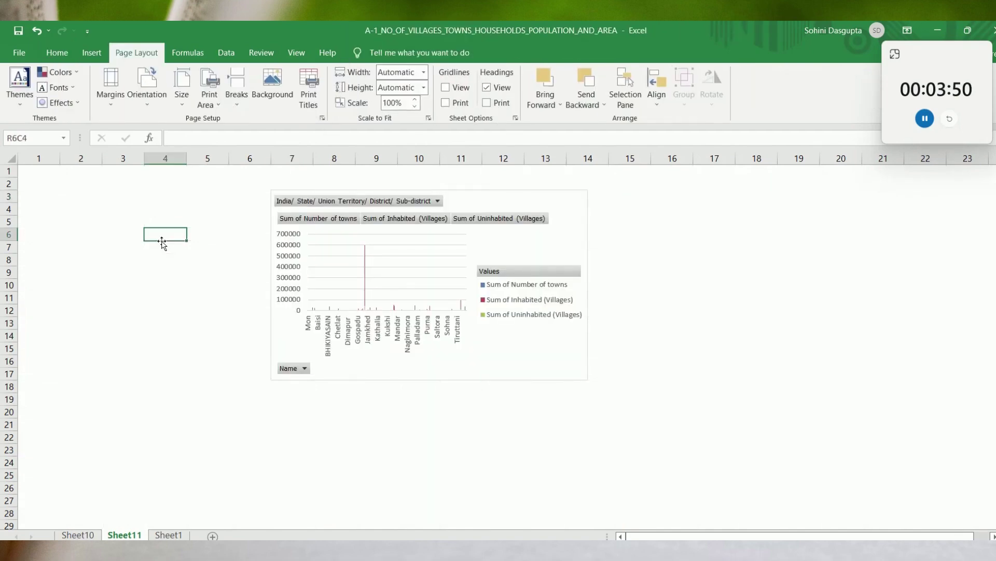
- Move a clustered column PivotChart of the gender pivot to Sheet11, stacked below the first
click(78, 535)
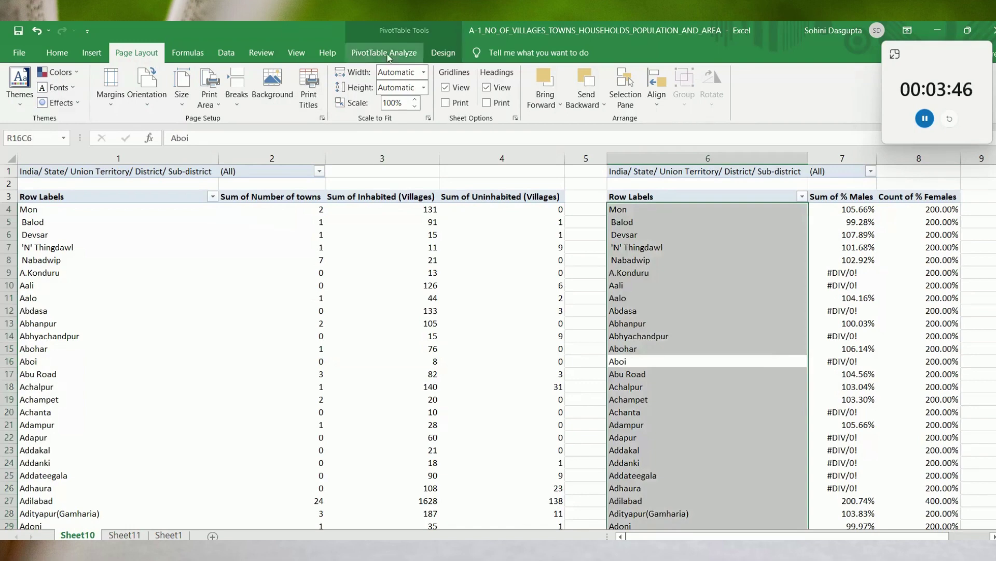
click(390, 54)
click(774, 101)
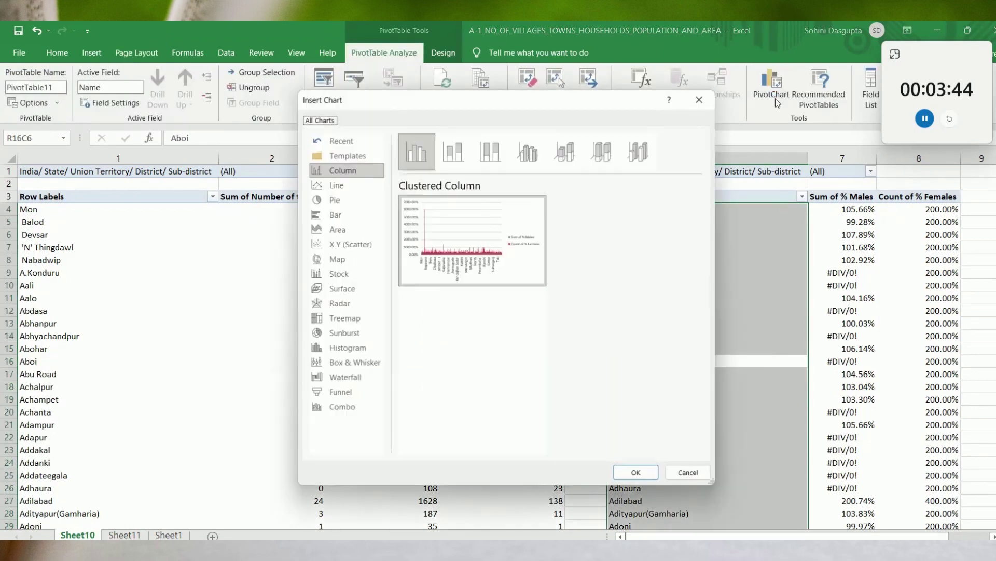
click(635, 474)
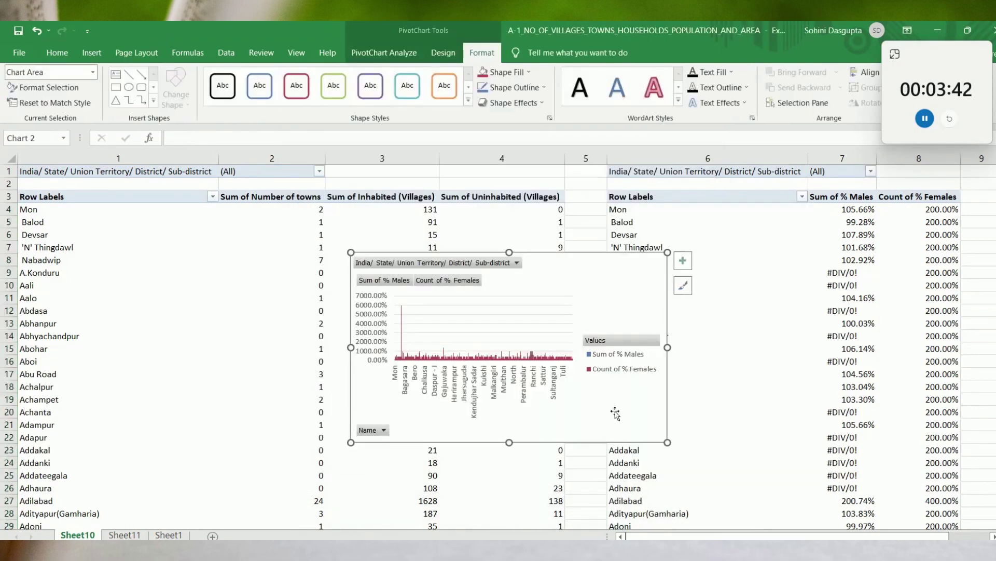
key(Delete)
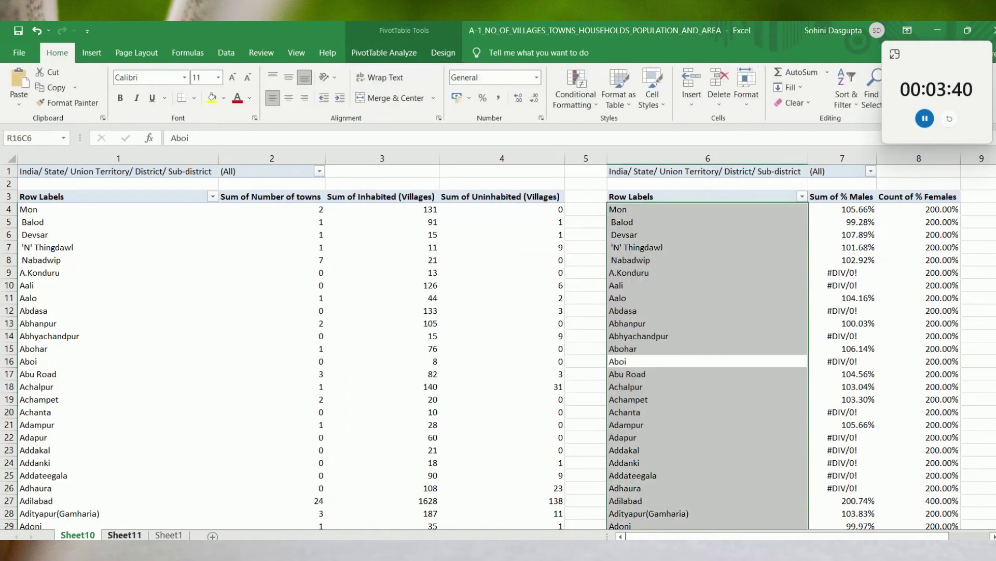
key(ctrl+Page_Down)
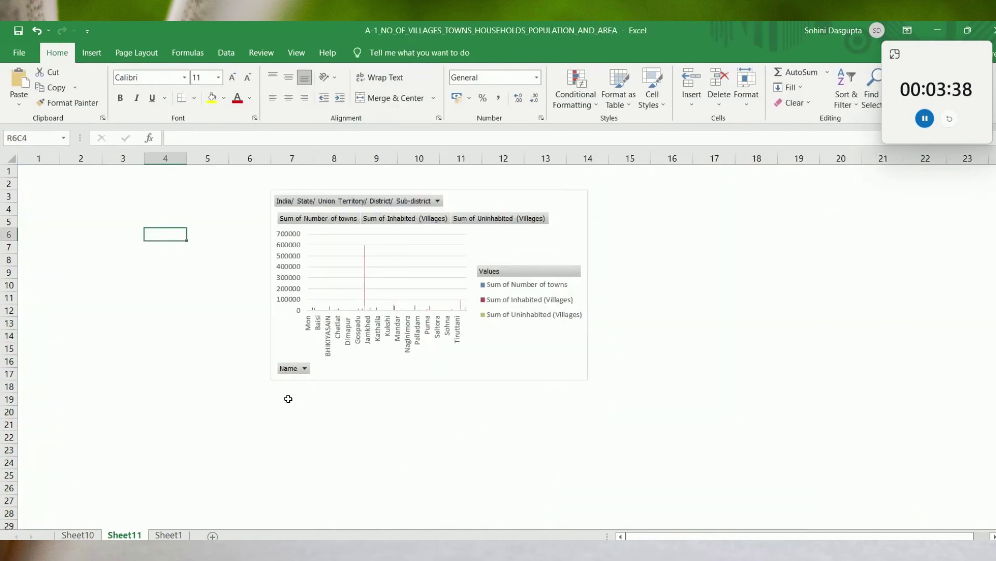
click(288, 399)
key(ctrl+v)
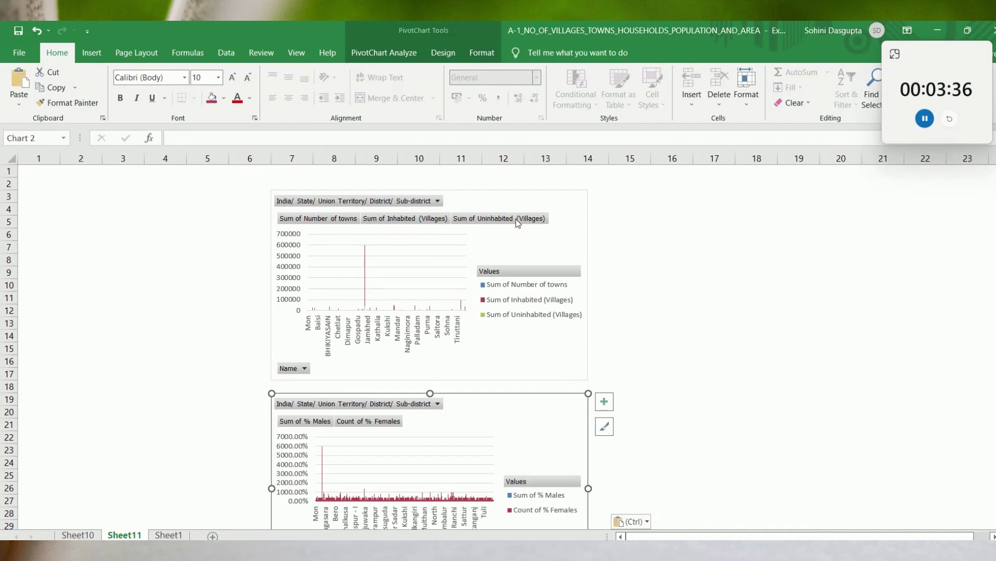
drag(546, 203, 544, 182)
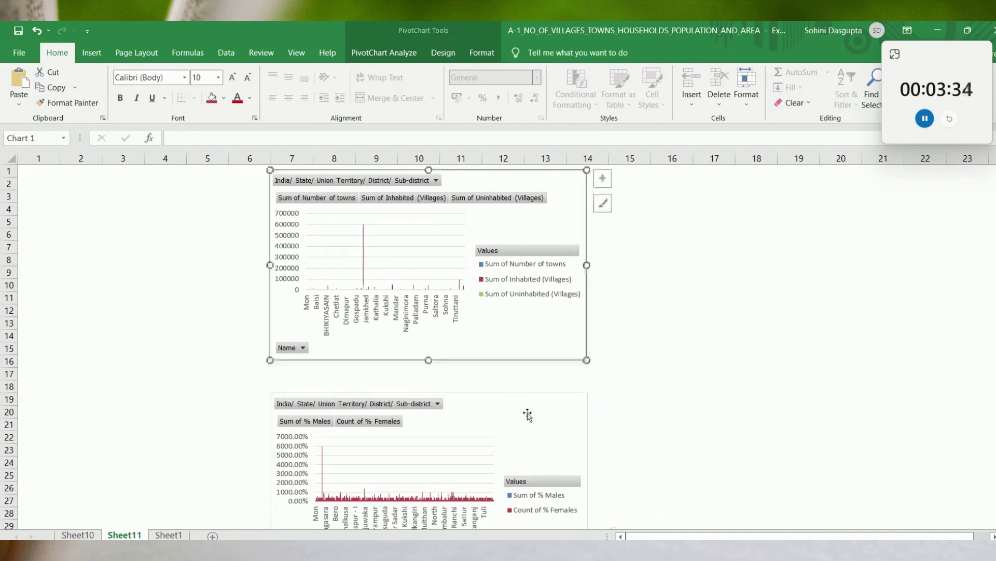
drag(528, 411, 526, 387)
click(536, 331)
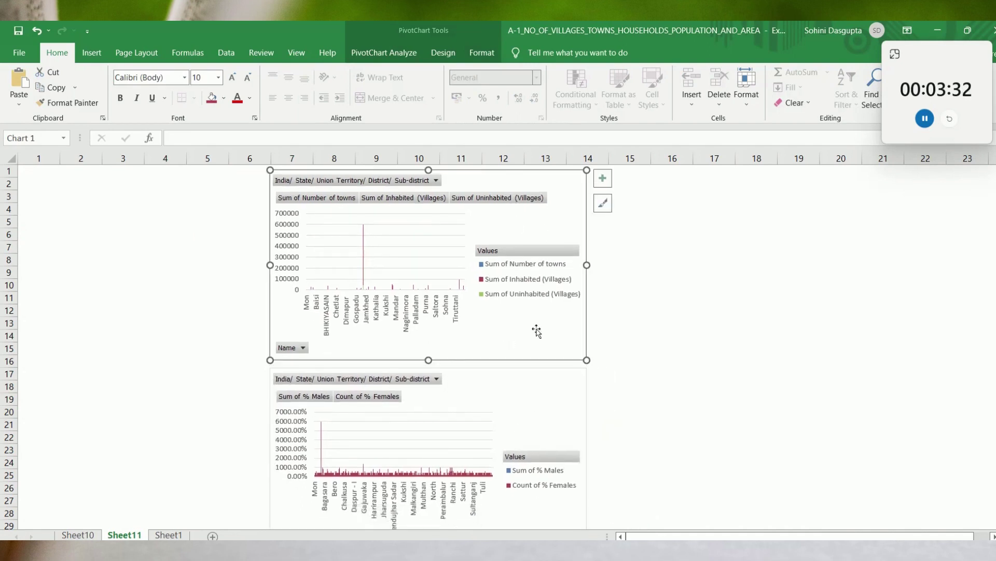
- Insert slicers for India/State, Name and Total/Rural/Urban on the top chart
click(384, 52)
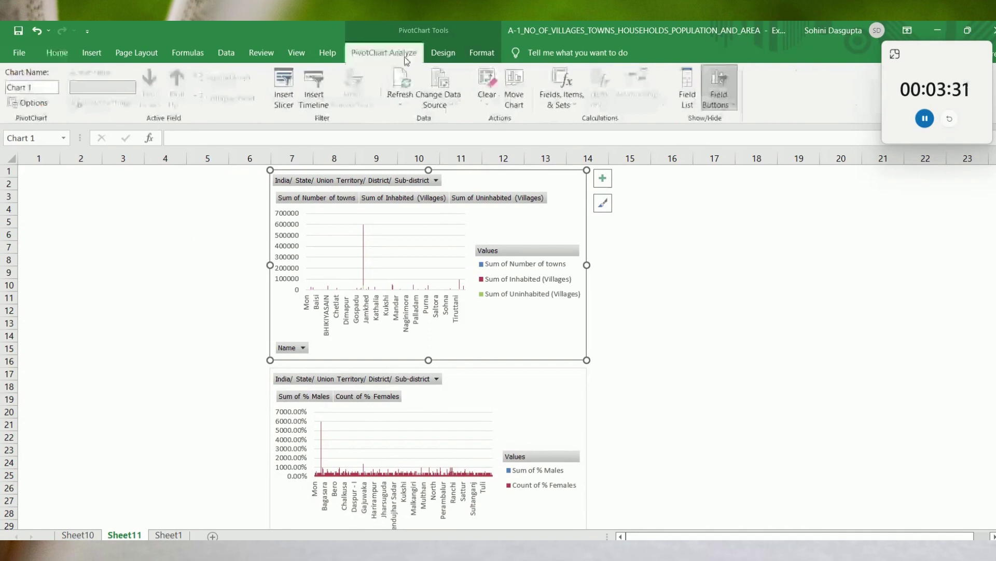
click(280, 107)
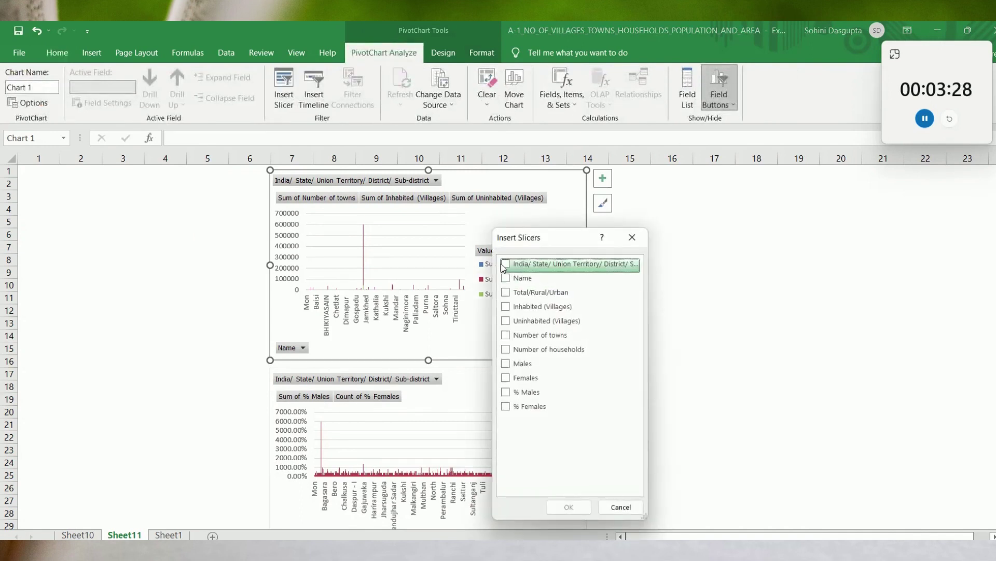
click(507, 264)
click(506, 278)
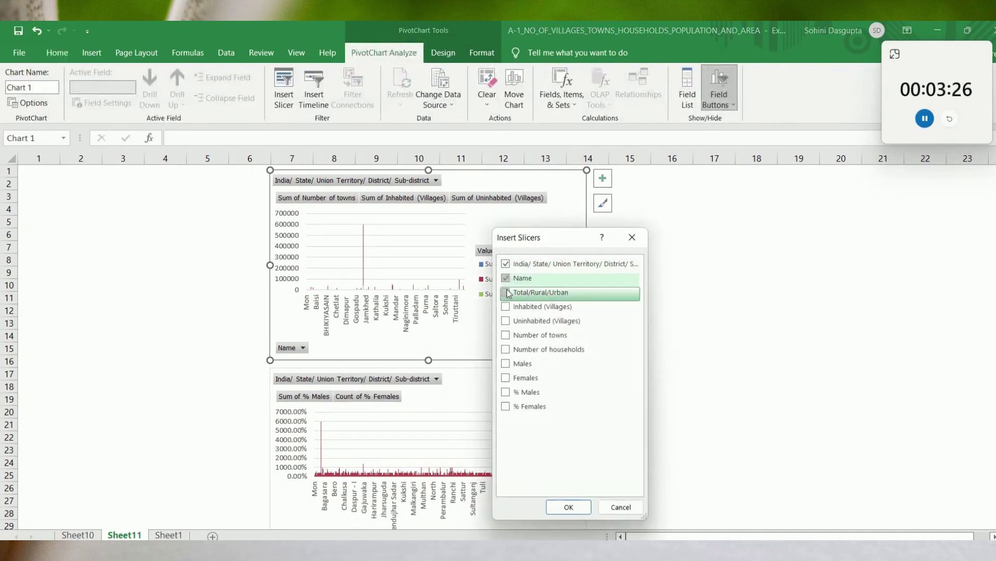
click(506, 292)
click(568, 507)
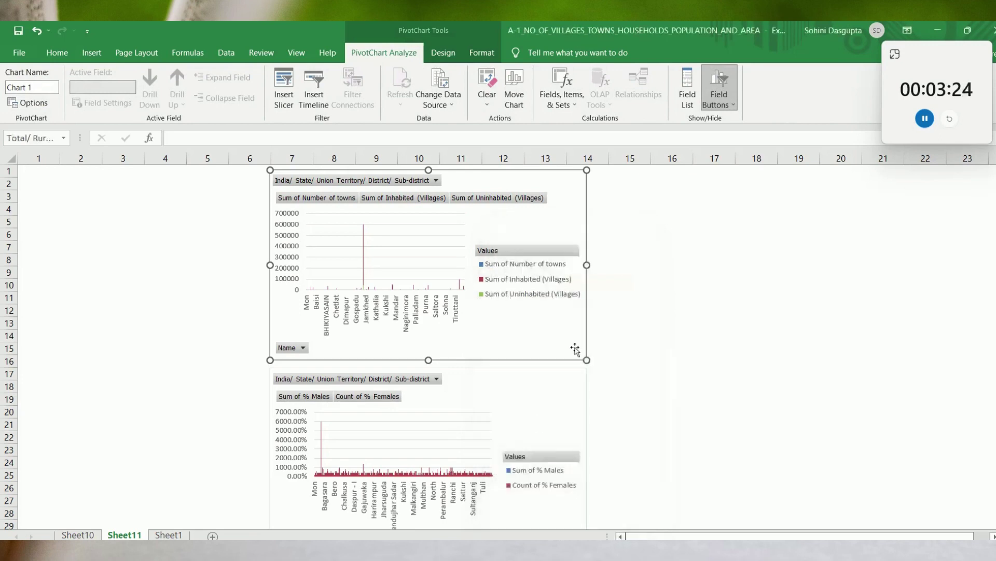
- Resize and stack Total/Rural/Urban, India/State and Name slicers in a column left of the charts
drag(573, 308, 116, 184)
drag(95, 342, 98, 231)
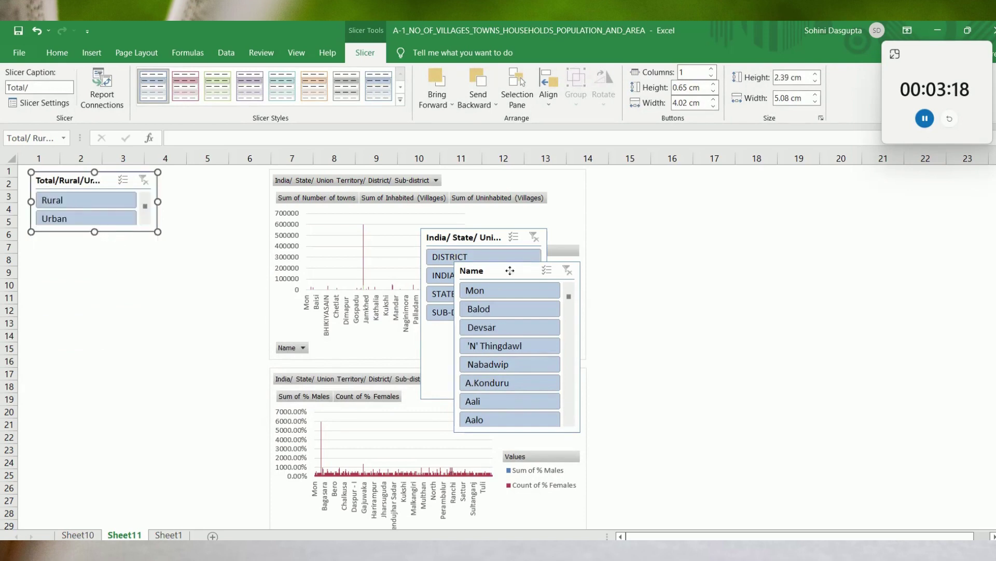
drag(519, 270, 660, 261)
drag(463, 241, 76, 252)
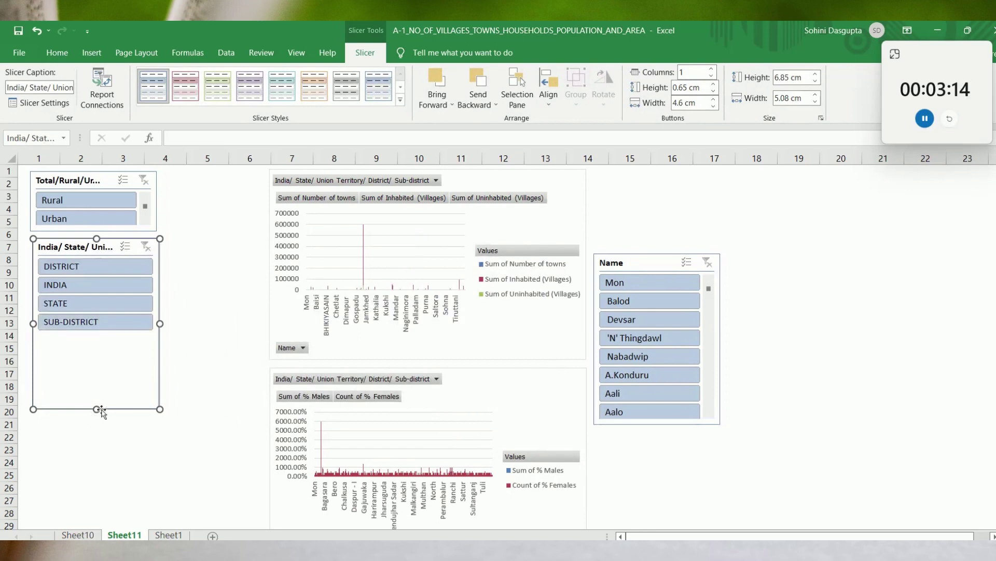
drag(98, 409, 99, 336)
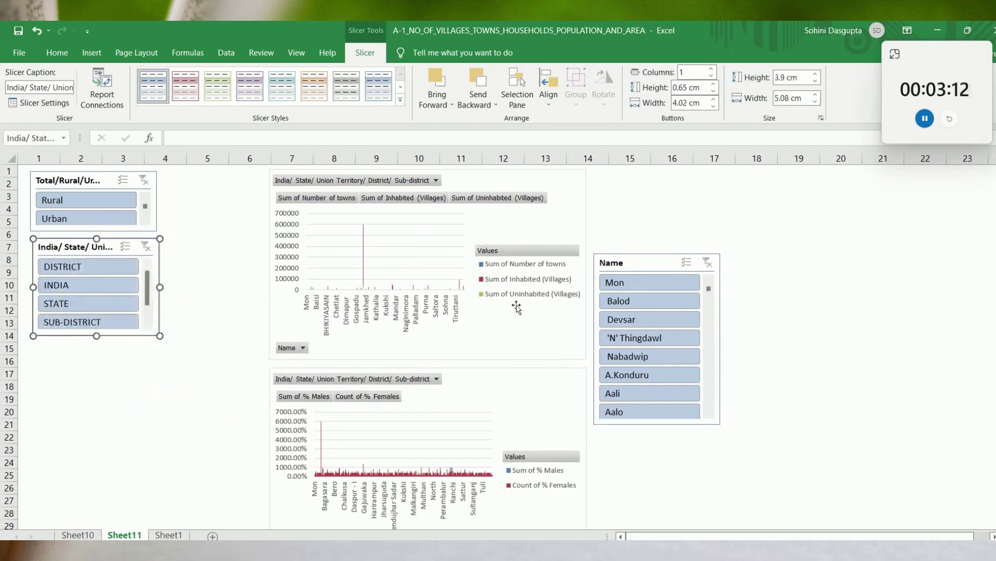
drag(643, 270, 73, 357)
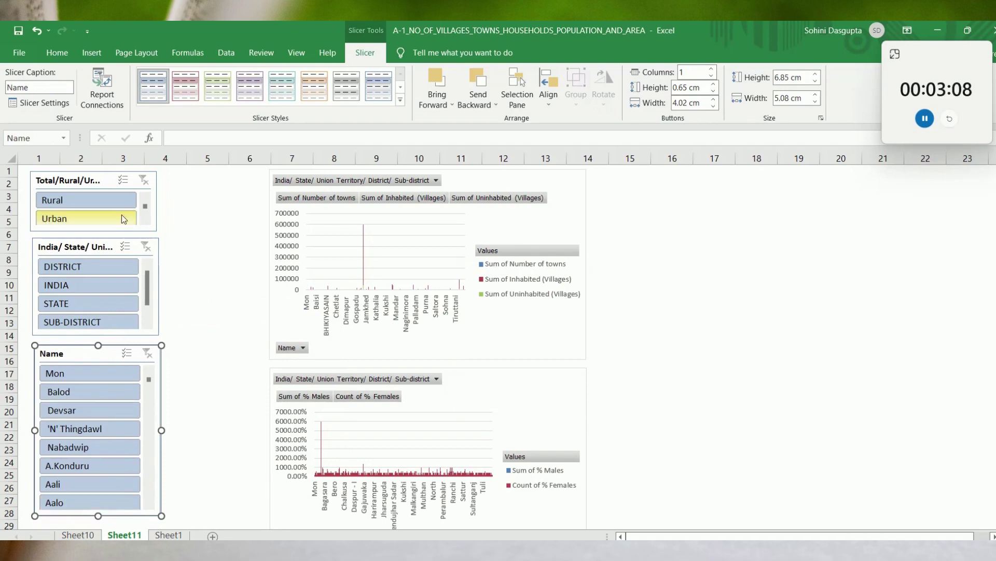
- Connect the Total/Rural/Urban, India/State and Name slicers to PivotTable11 as well
right_click(101, 184)
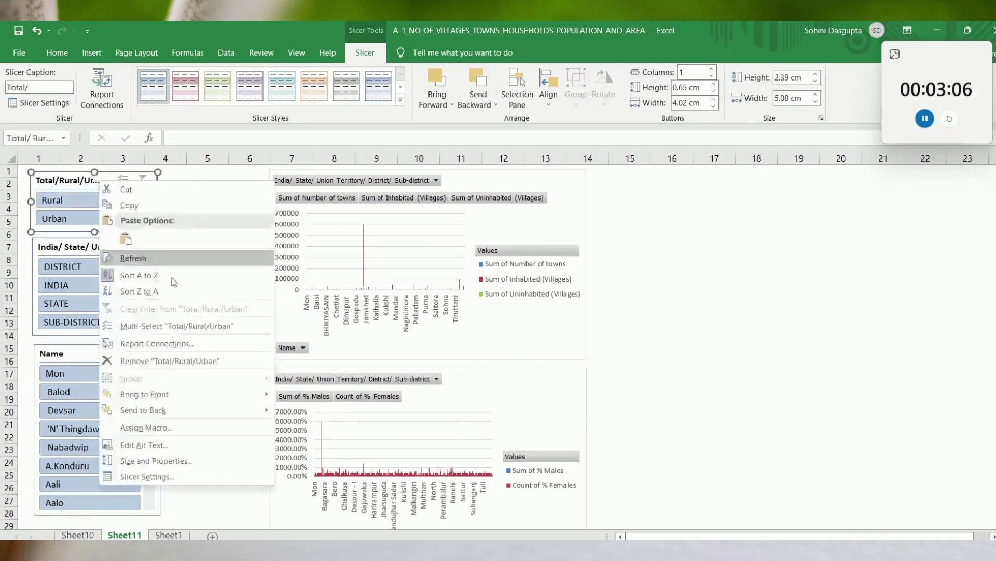
click(189, 338)
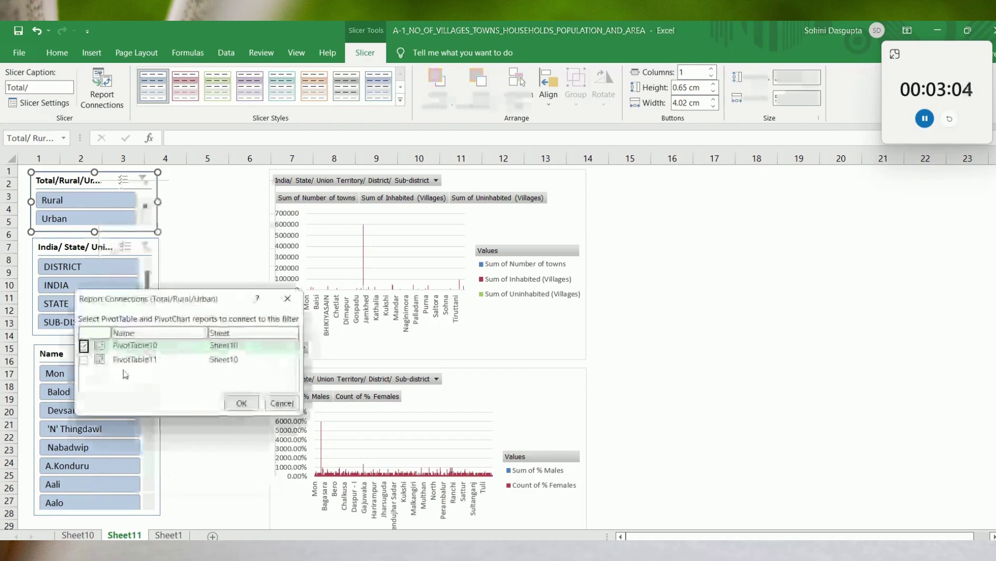
click(84, 359)
click(242, 403)
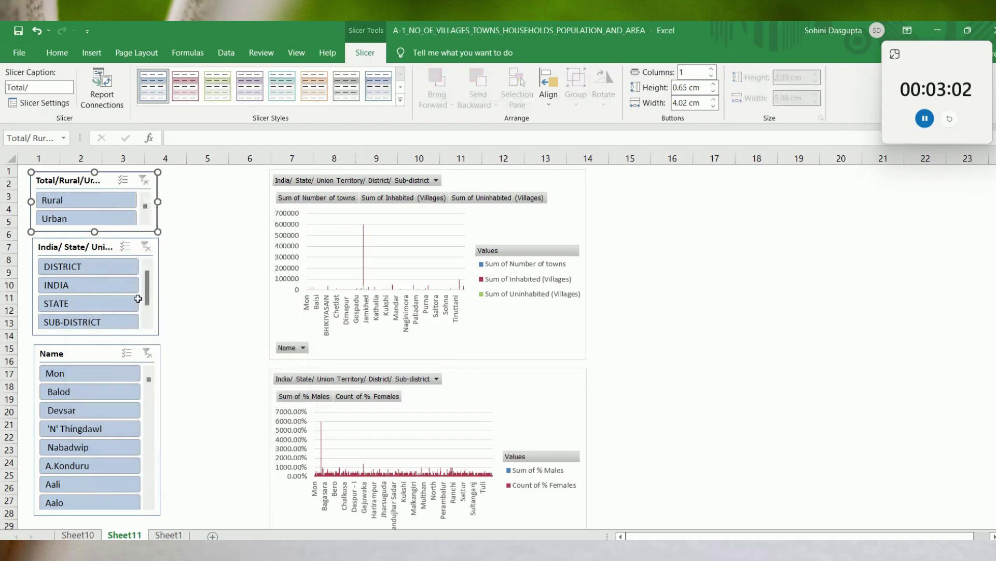
right_click(91, 248)
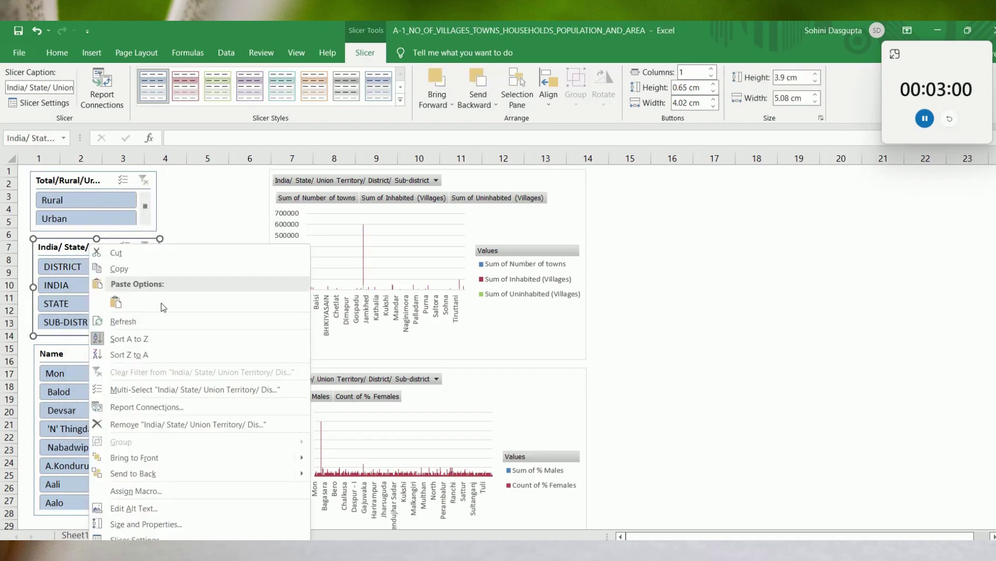
click(191, 407)
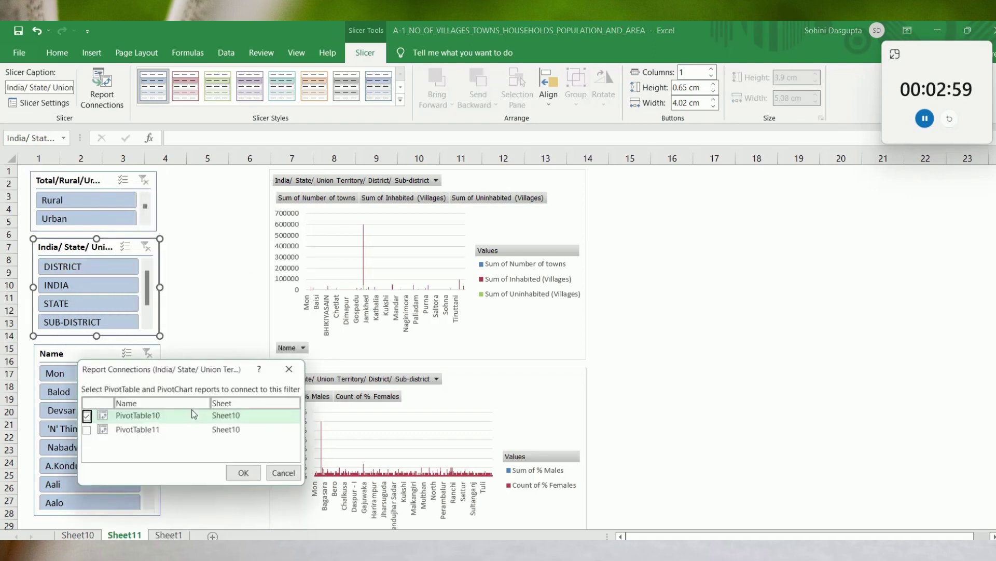
click(86, 430)
click(244, 473)
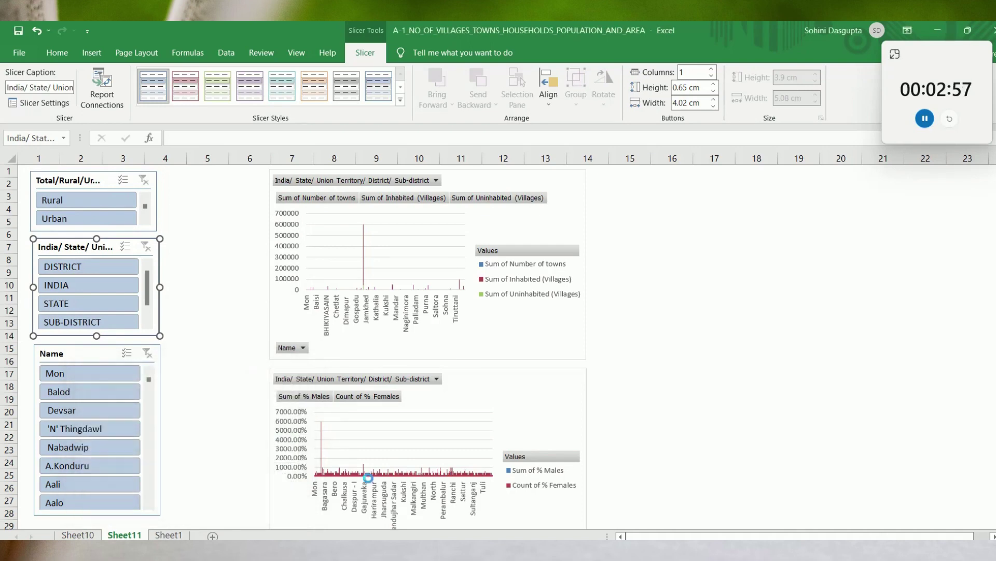
right_click(86, 353)
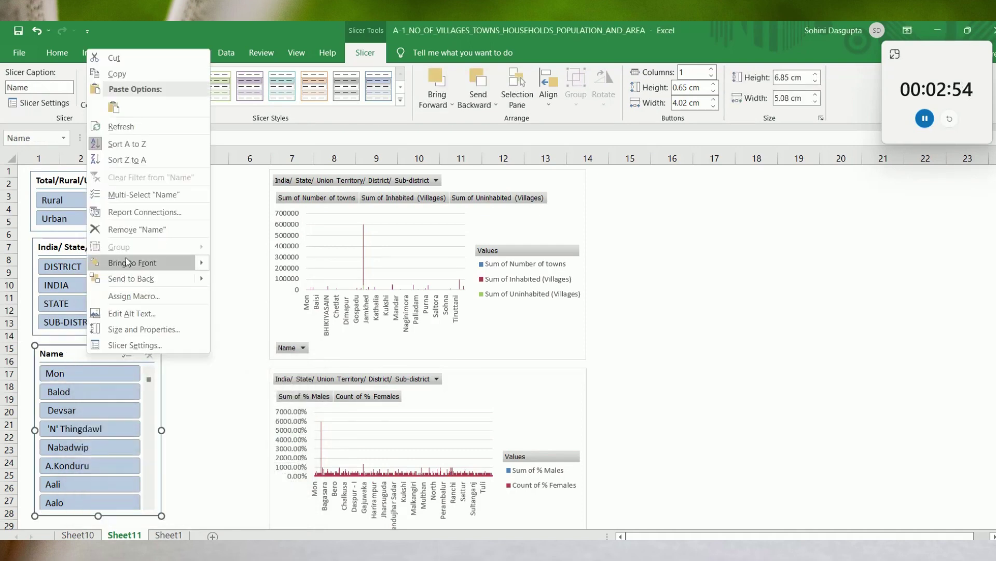
click(143, 211)
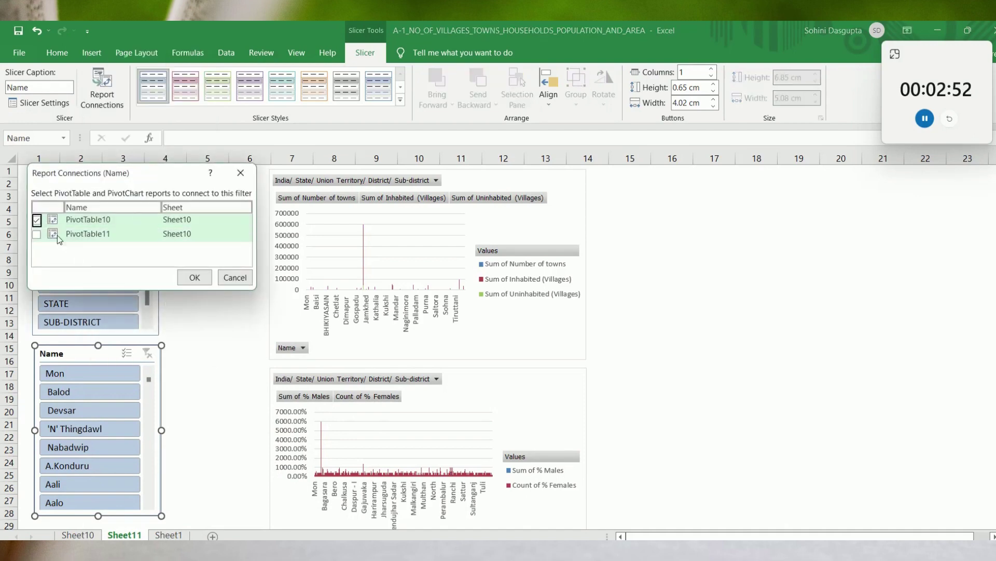
click(38, 234)
click(194, 277)
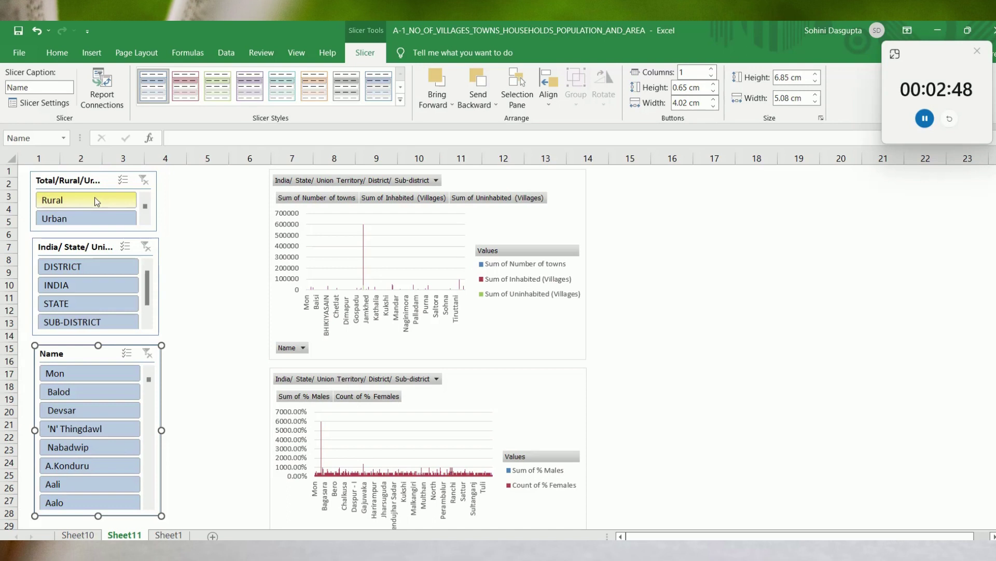
- Set the slicers to INDIA, Rural and STATE level, trying single states individually
click(103, 288)
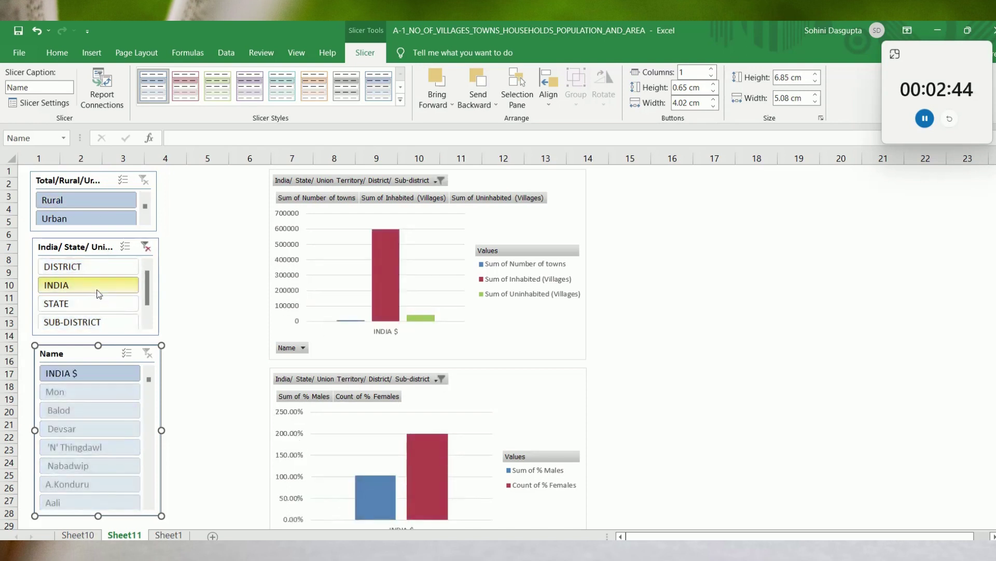
click(86, 199)
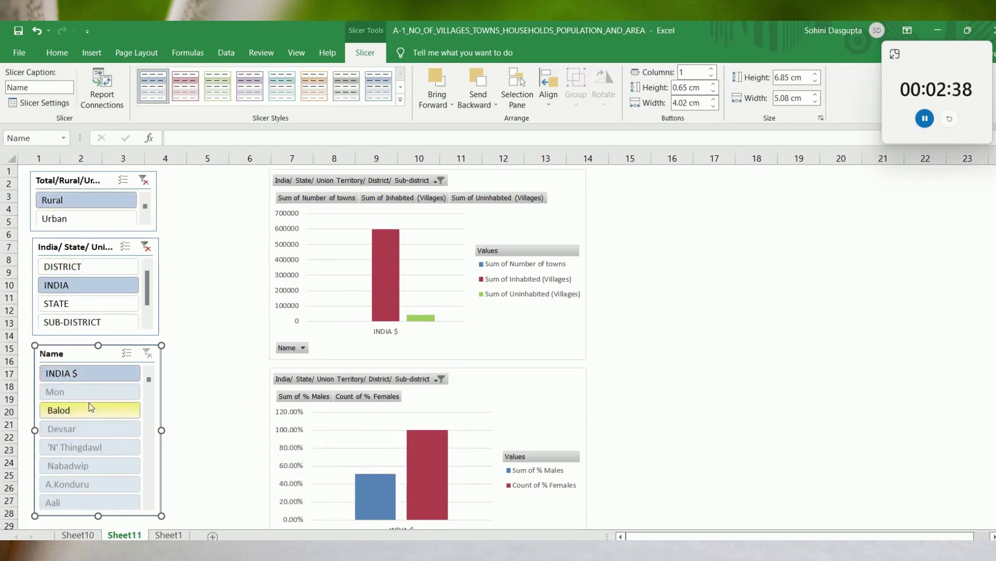
click(86, 304)
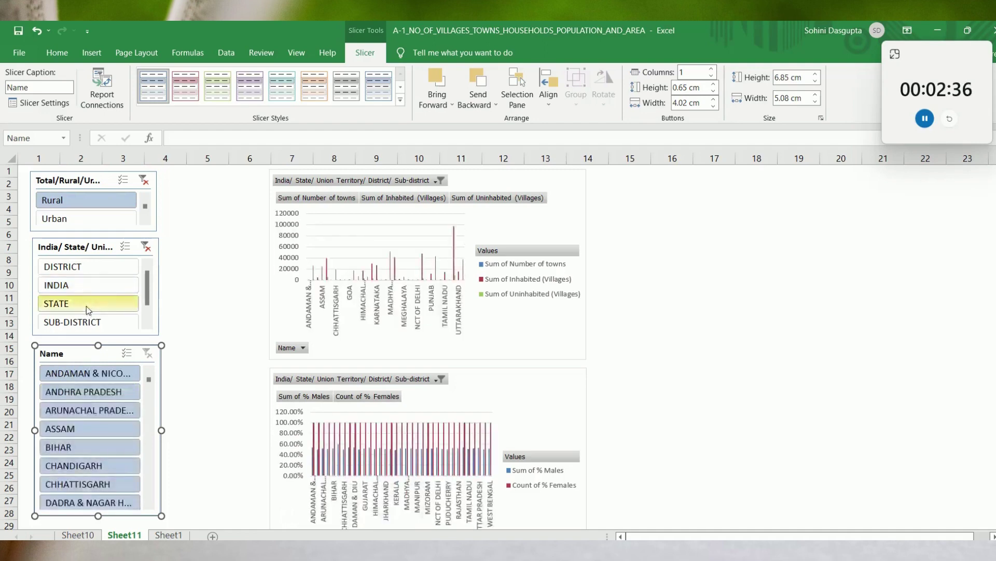
click(89, 373)
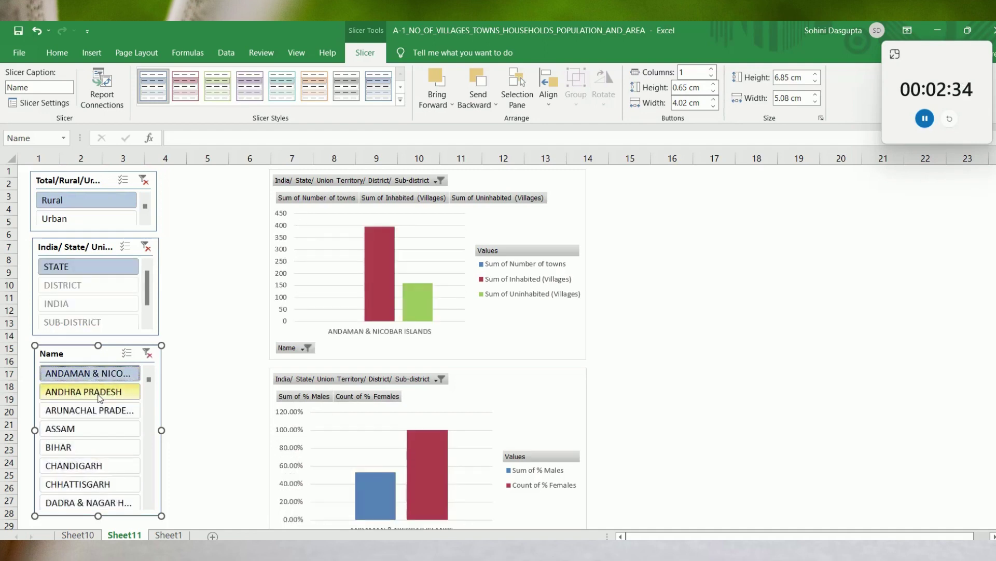
click(100, 394)
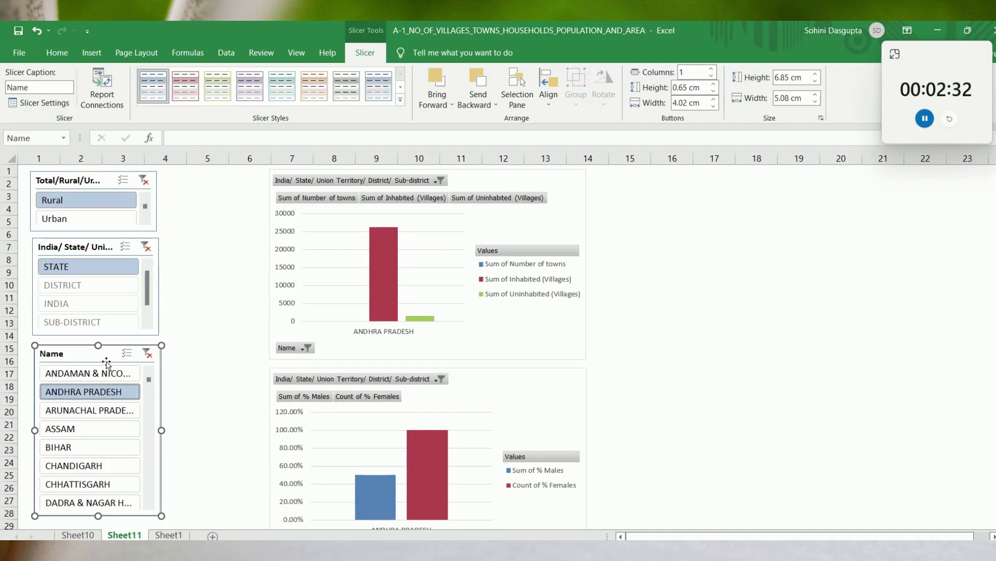
- Multi-select Andaman & Nicobar Islands, Andhra Pradesh and Arunachal Pradesh, ending on Rural figures
click(124, 353)
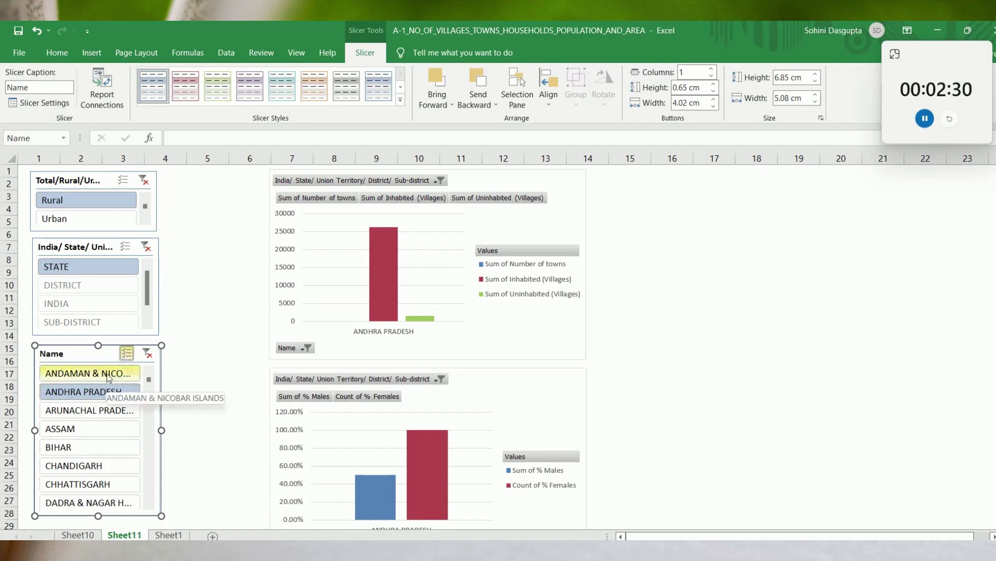
click(115, 375)
click(101, 403)
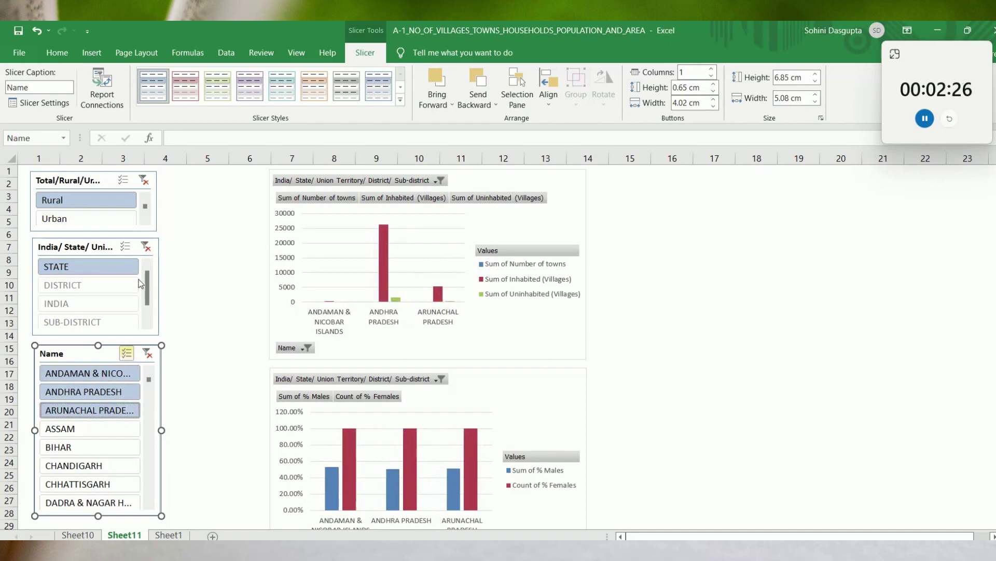
click(89, 219)
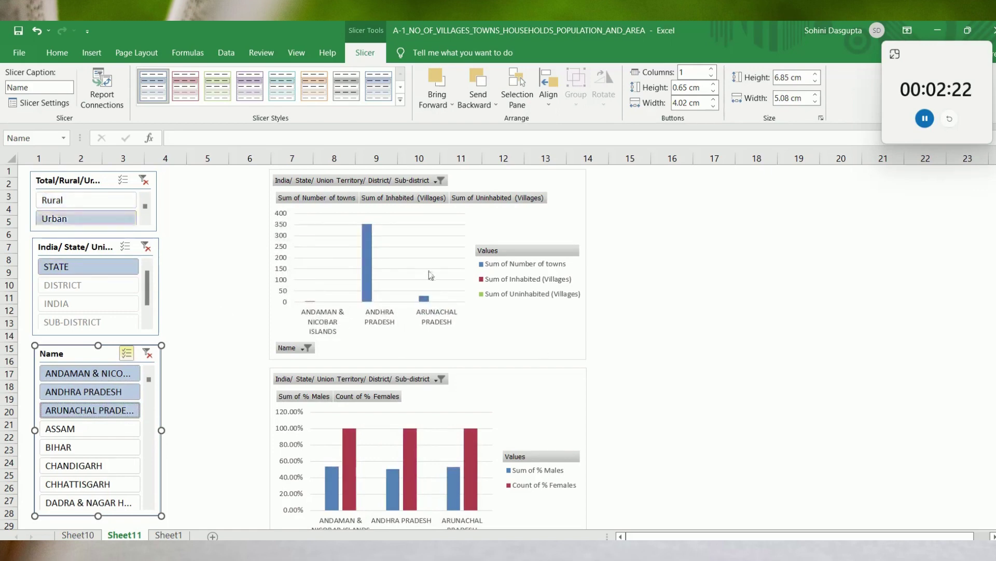
click(101, 203)
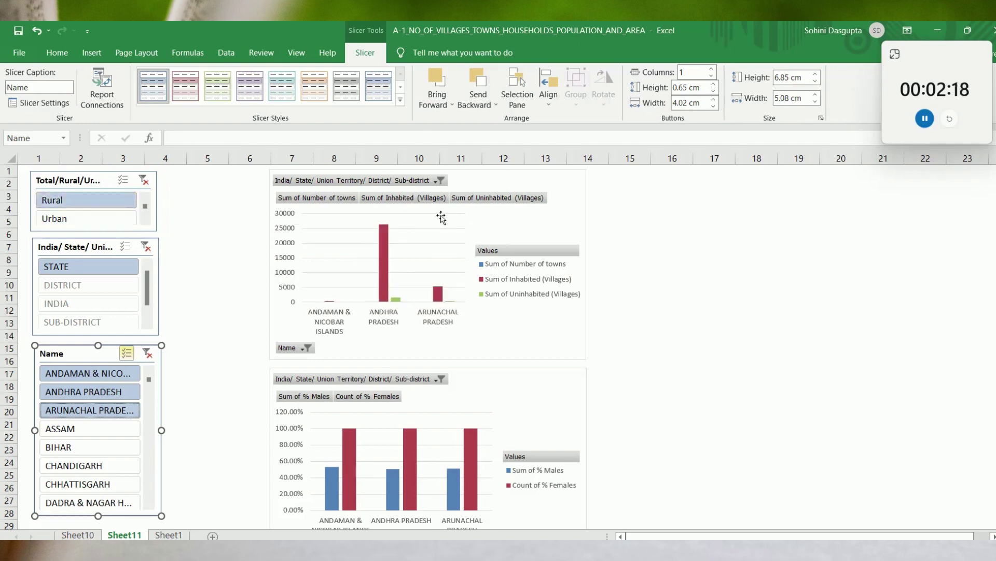
- Hide all field buttons on both the upper and lower pivot charts
right_click(376, 181)
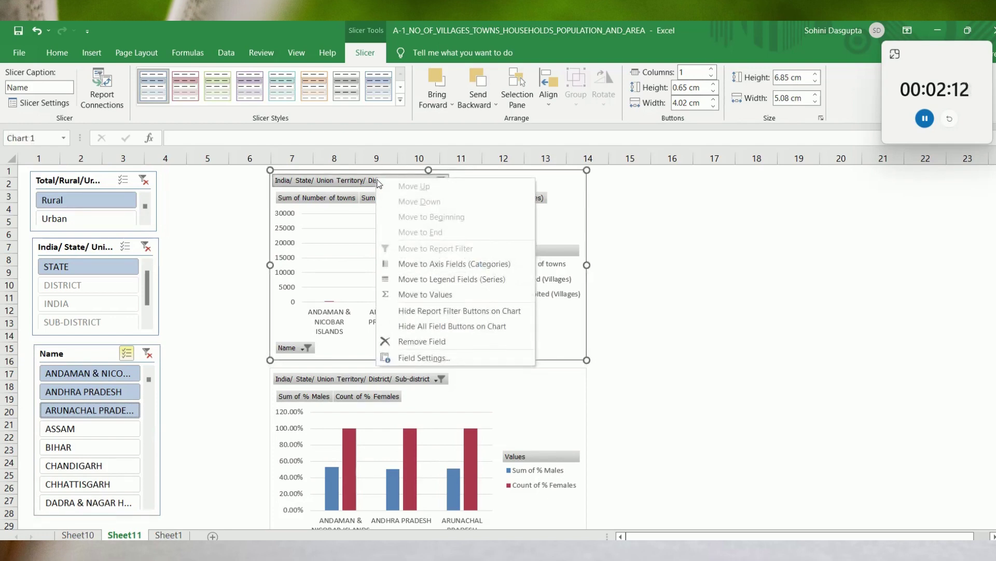
click(447, 327)
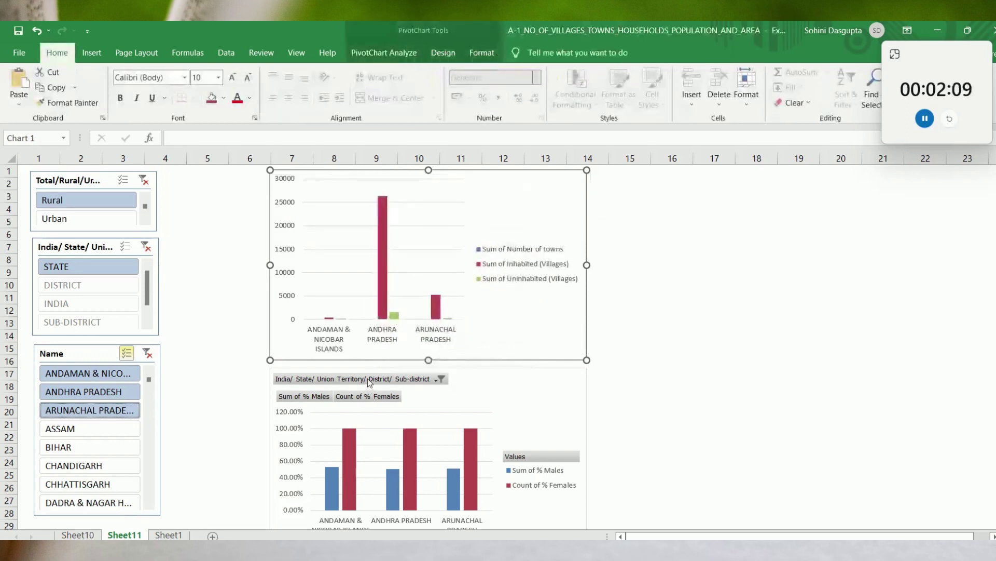
right_click(368, 380)
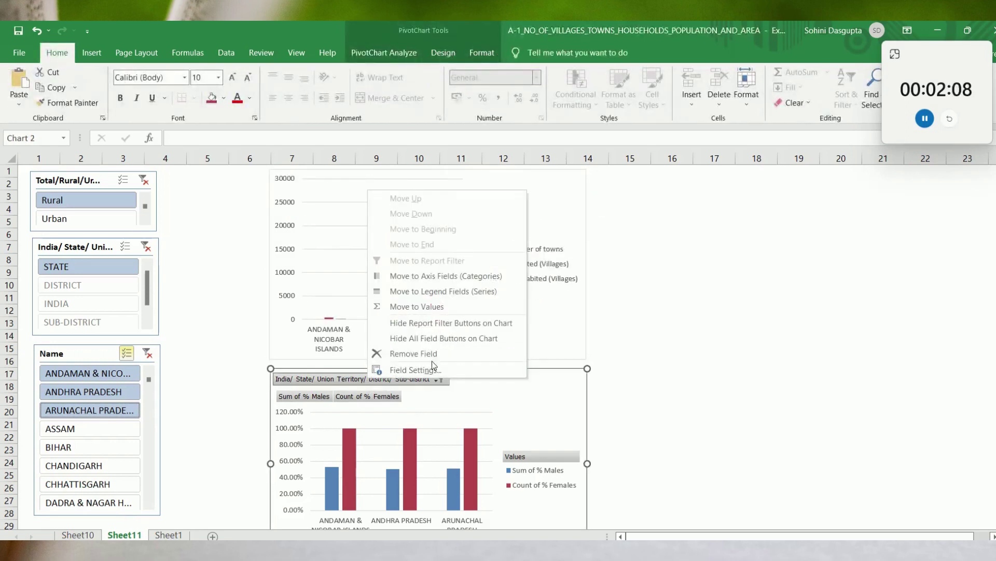
click(464, 345)
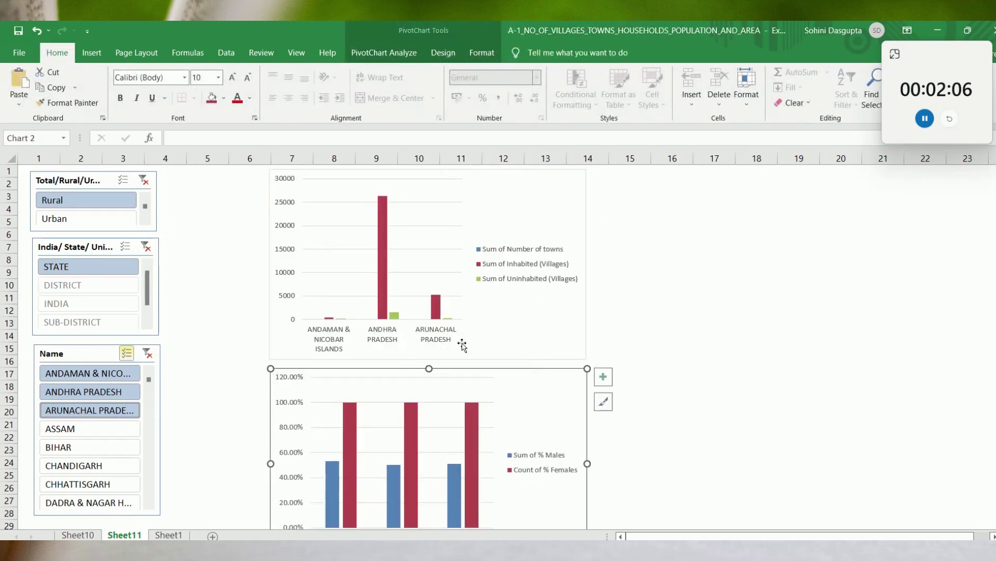
click(698, 364)
click(492, 182)
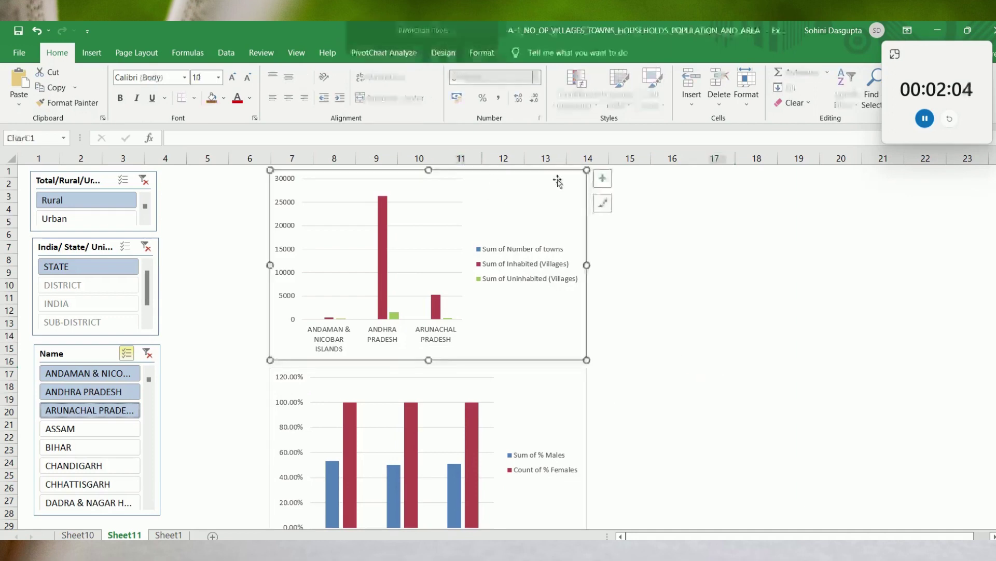
- Add a chart title to the upper pivot chart and type 'Towns & Village'
click(603, 178)
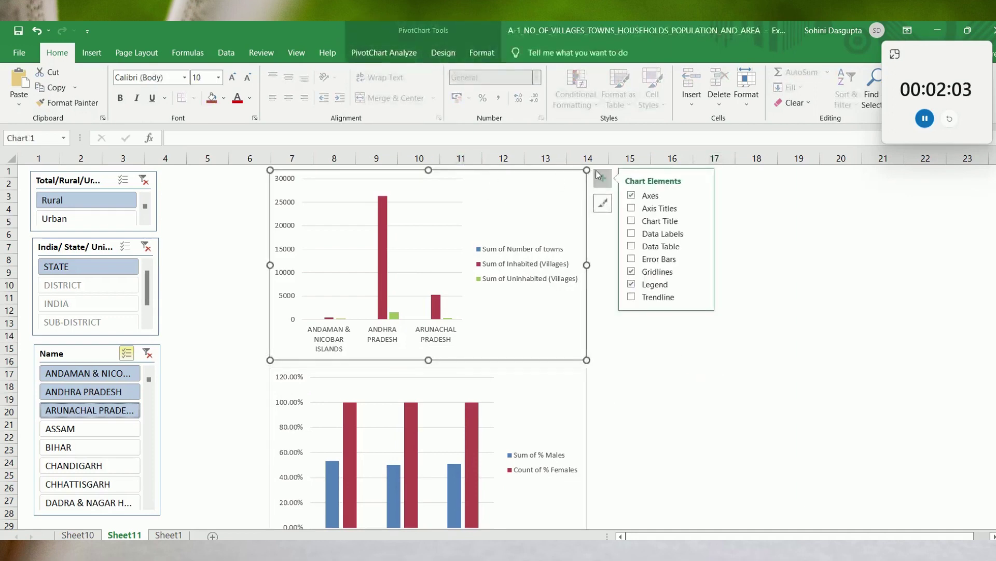
click(652, 220)
click(430, 184)
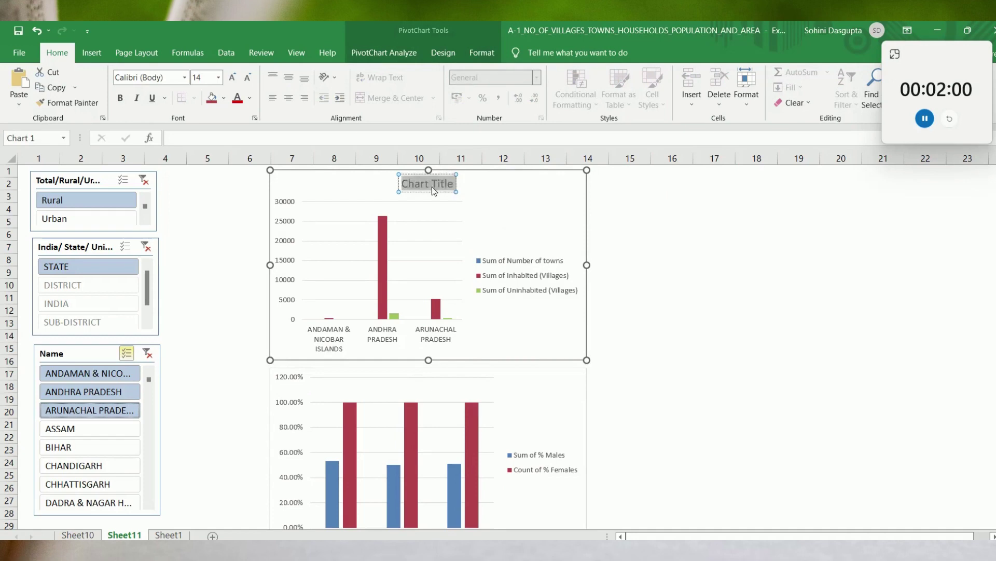
text(Towns &)
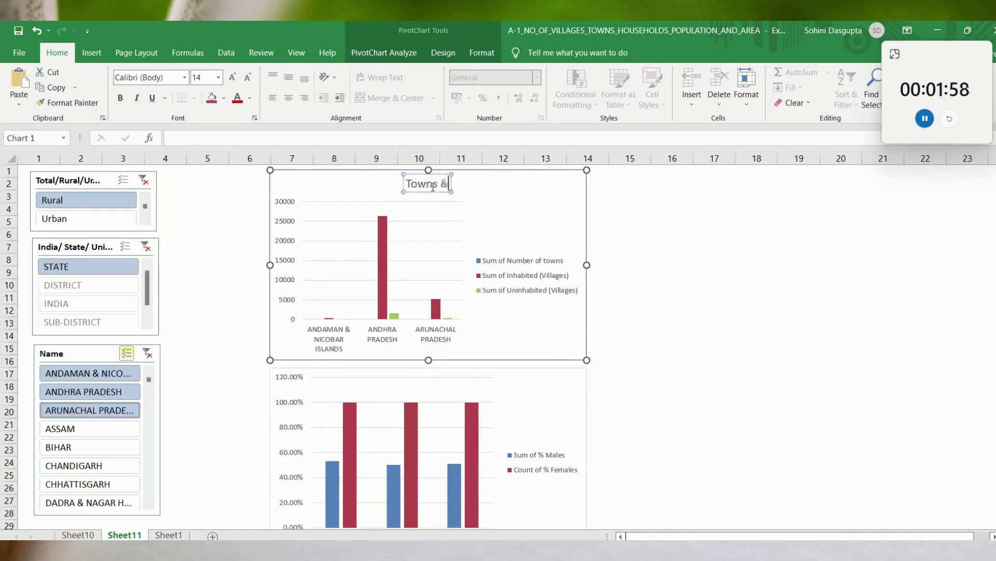
text( Villages)
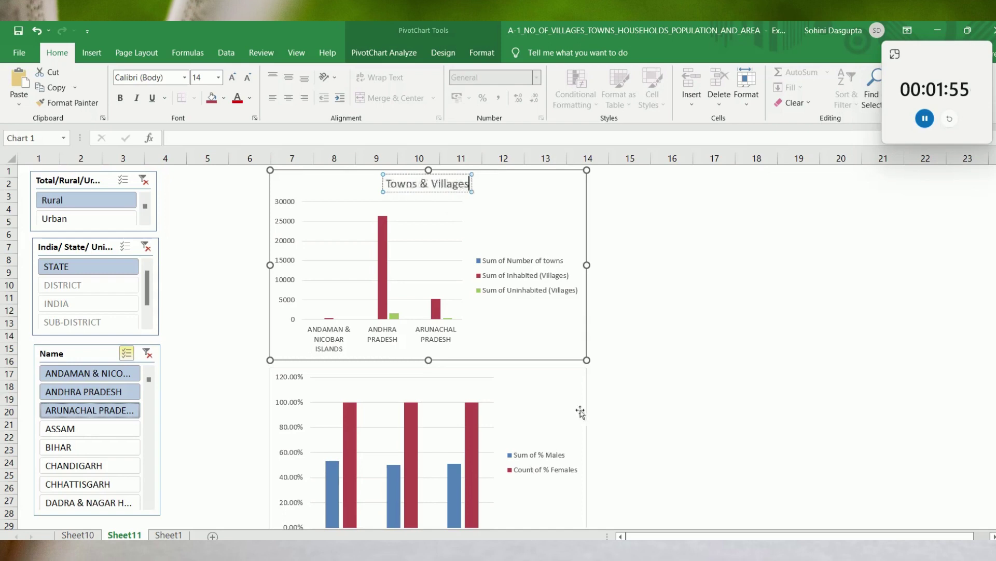
- Add the chart title 'Gender Rates' to the lower pivot chart
click(580, 413)
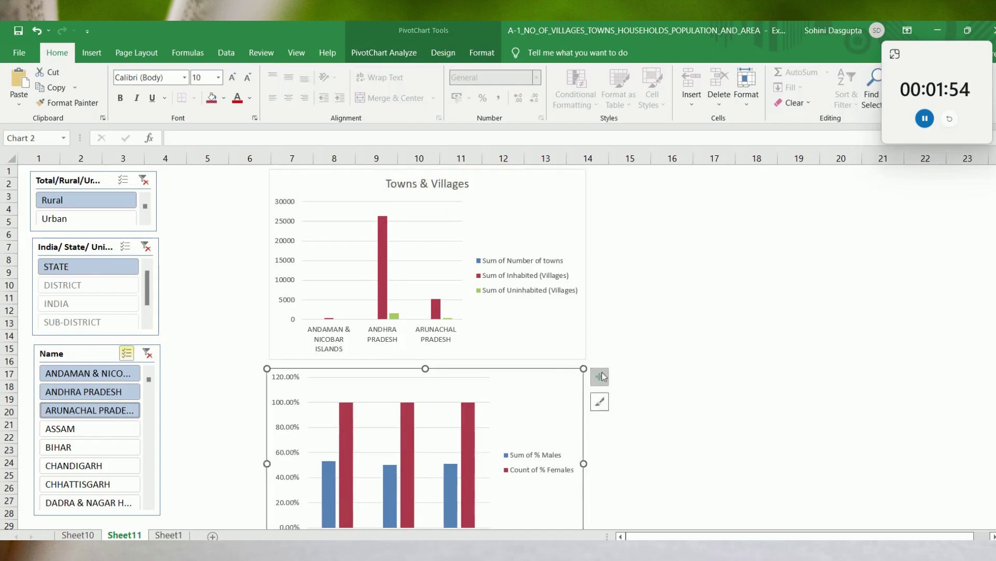
click(600, 377)
click(628, 420)
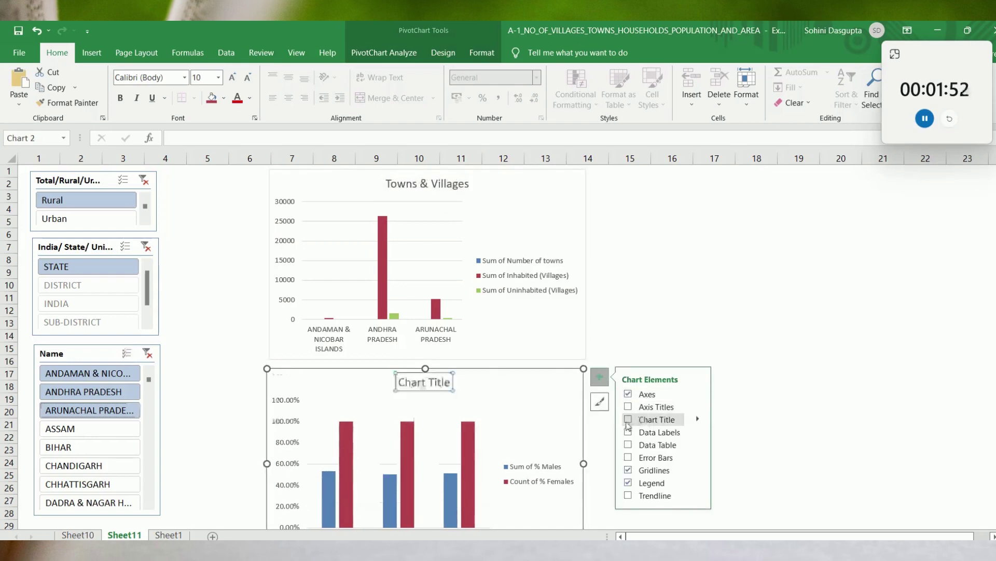
click(430, 384)
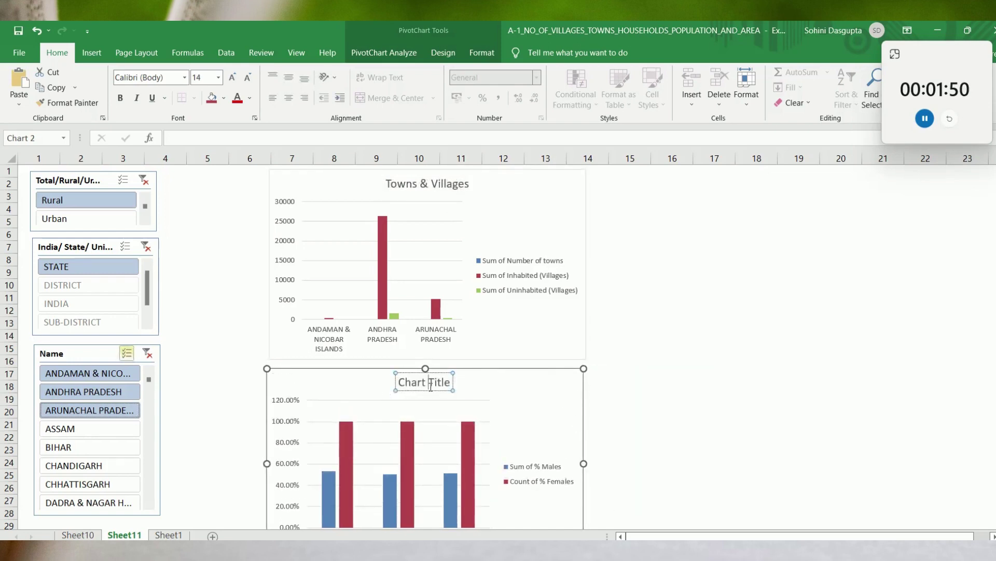
text(Gender)
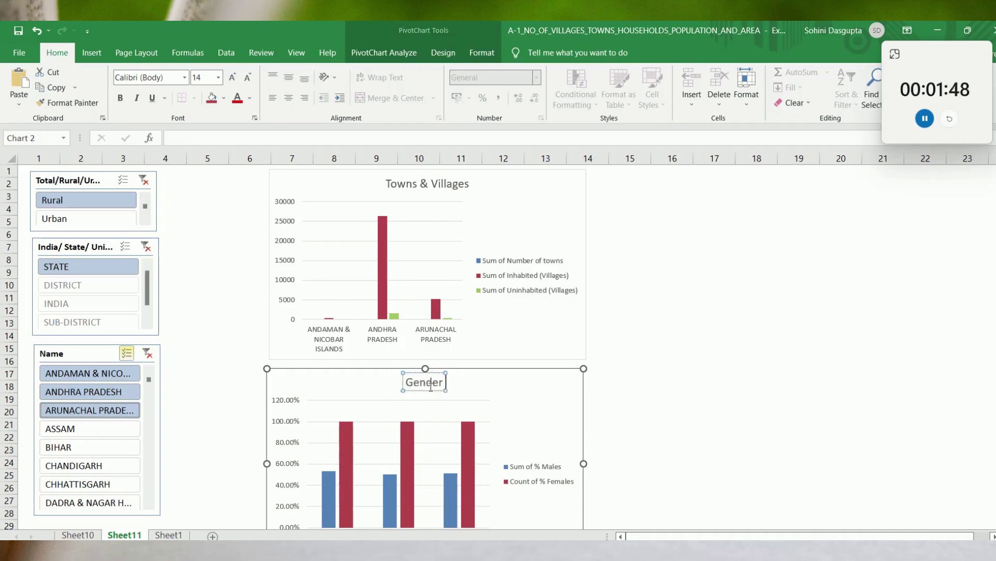
text( Rates)
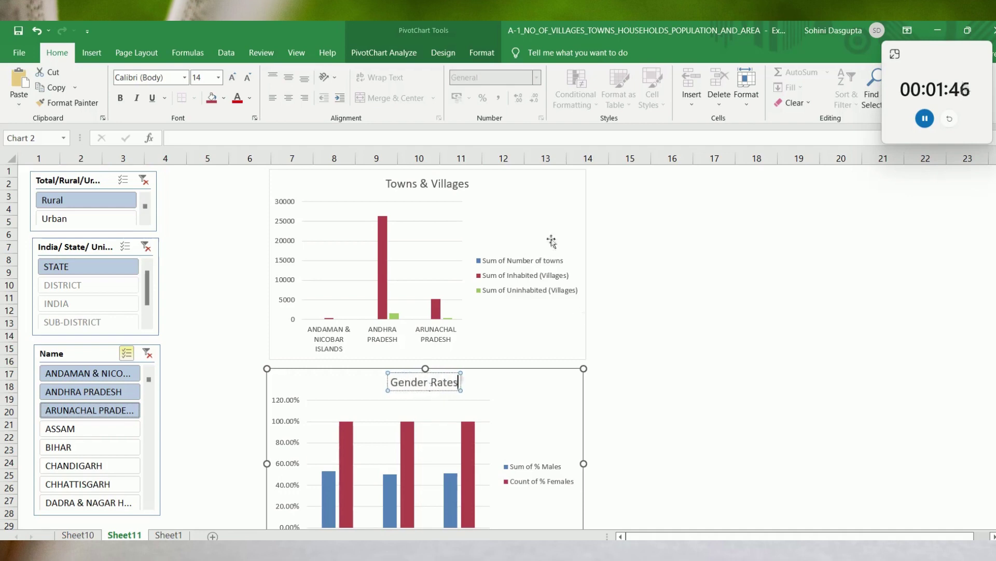
click(540, 220)
- Apply a new chart style with an uppercase title to the Towns & Villages chart
click(398, 51)
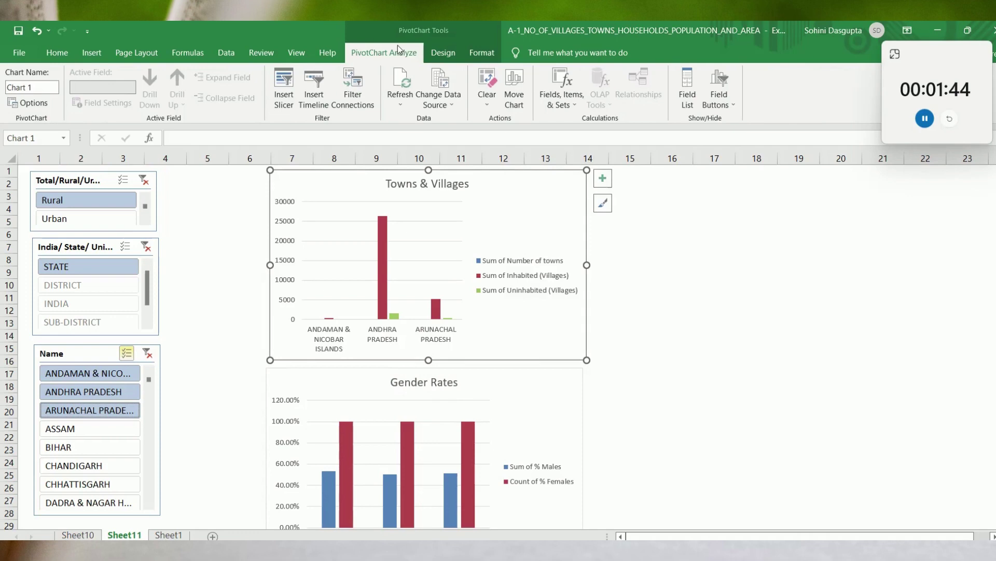
click(443, 53)
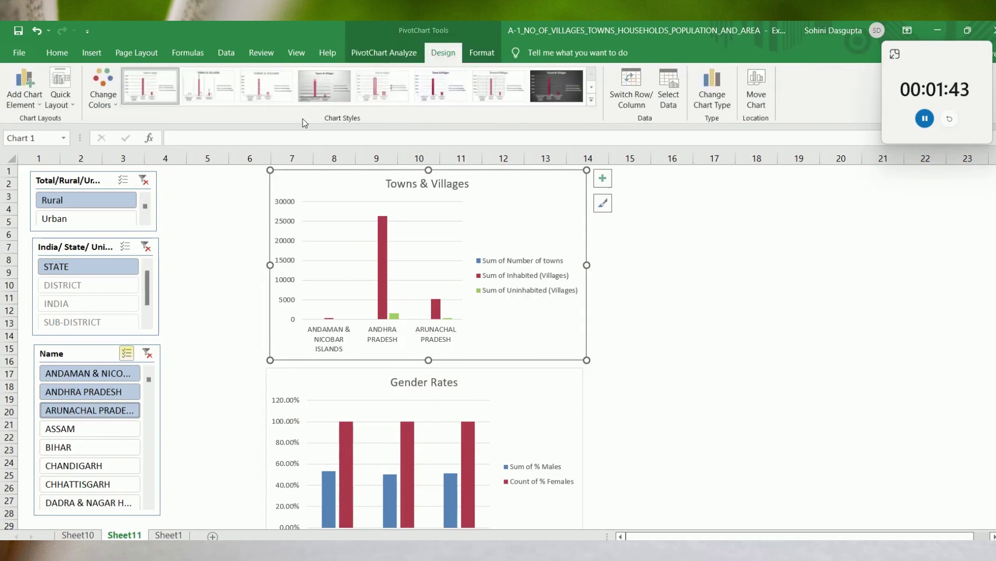
click(252, 96)
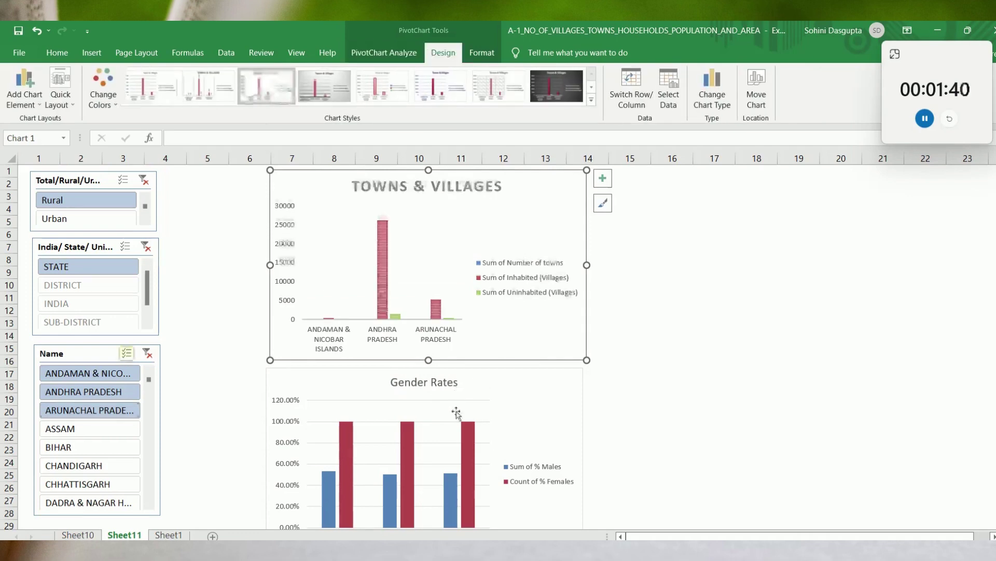
- Give the Gender Rates chart monochromatic blue colours
click(432, 446)
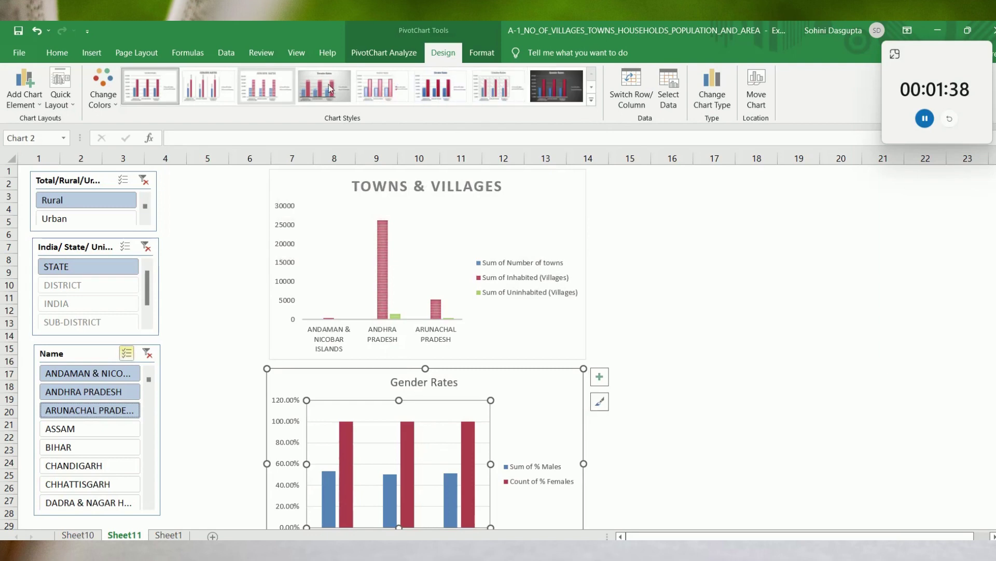
click(106, 105)
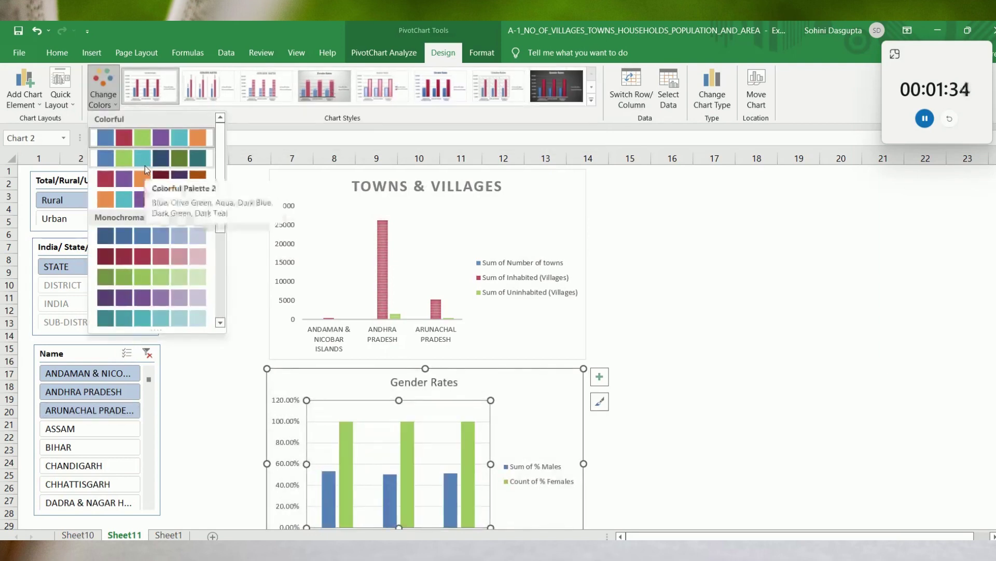
click(140, 240)
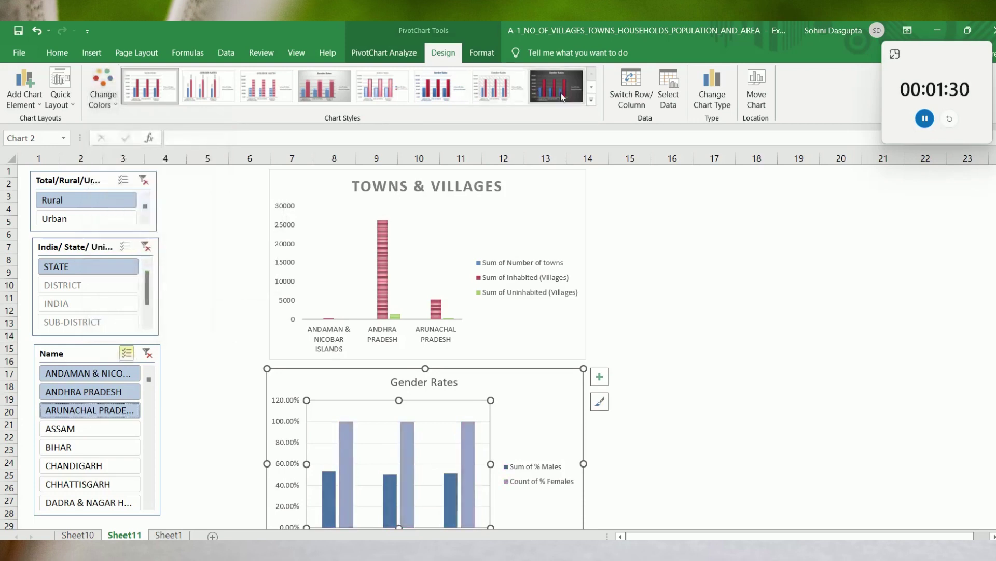
click(591, 100)
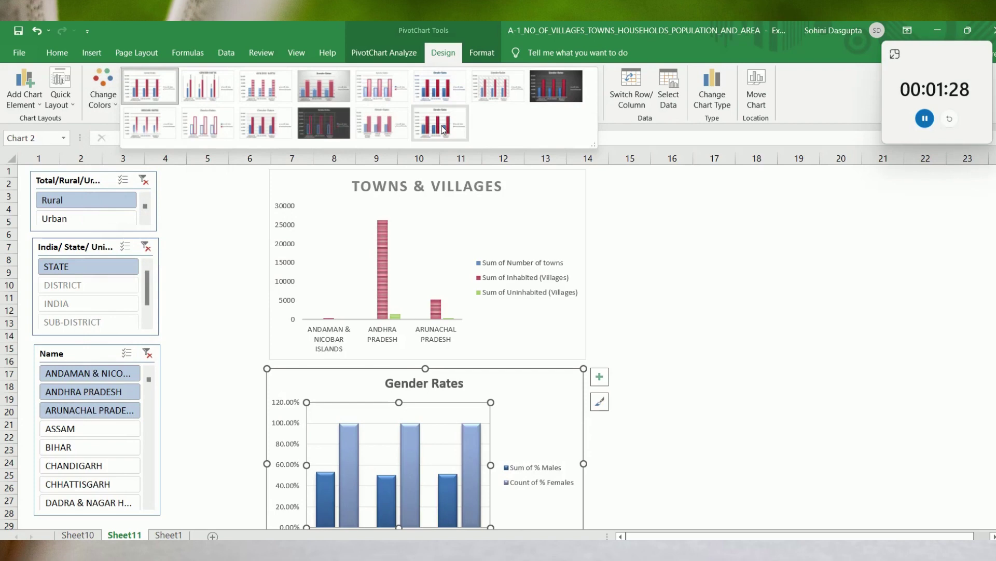
- Apply the shaded bar style to Gender Rates, widen its plot area and nudge the legend
click(442, 129)
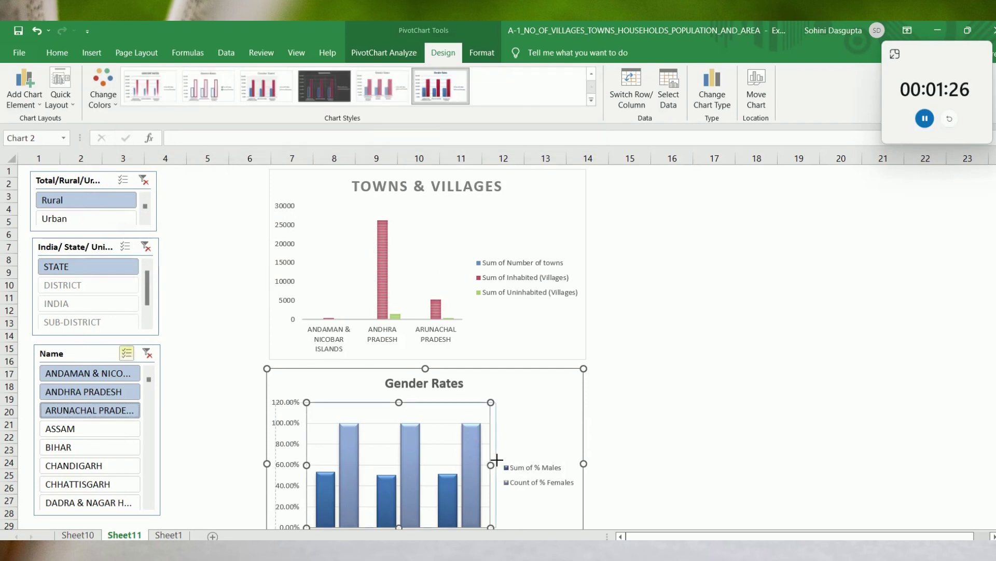
drag(497, 460, 518, 460)
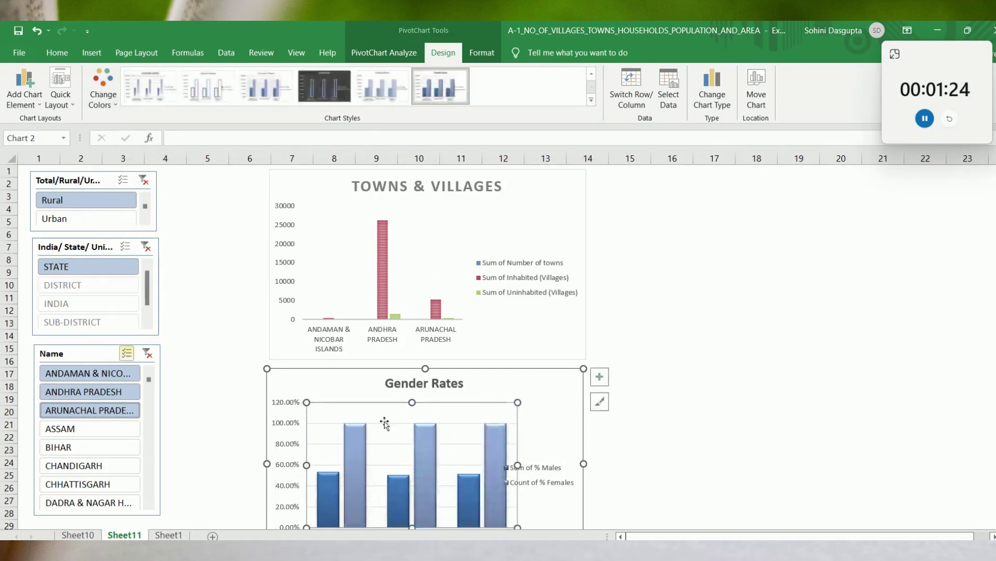
click(540, 481)
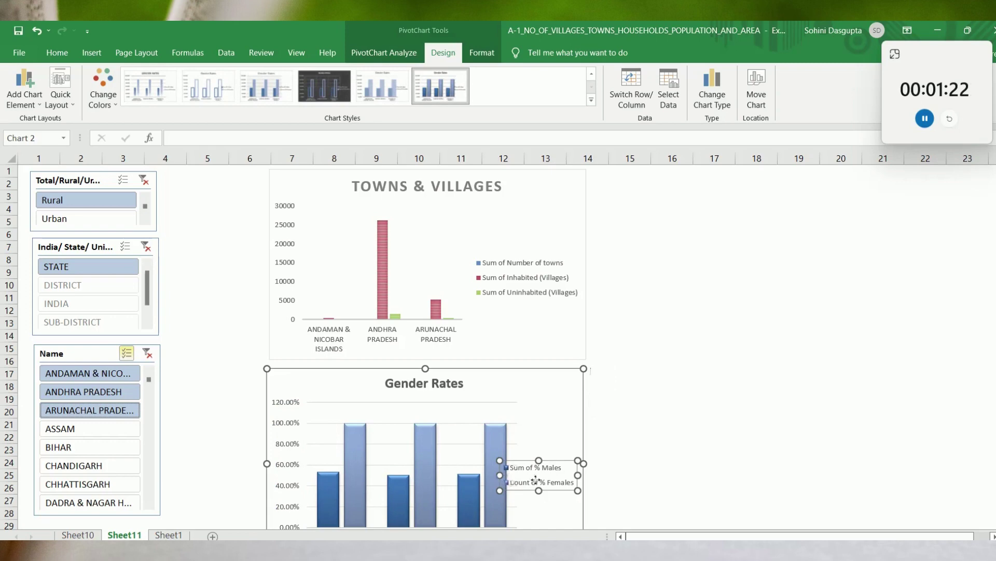
drag(500, 475, 505, 477)
click(457, 440)
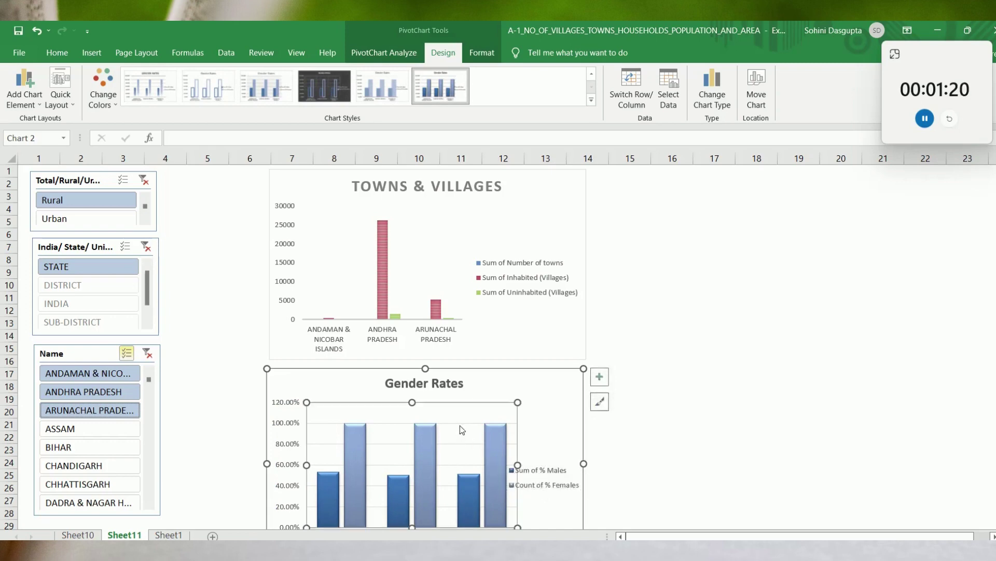
click(464, 443)
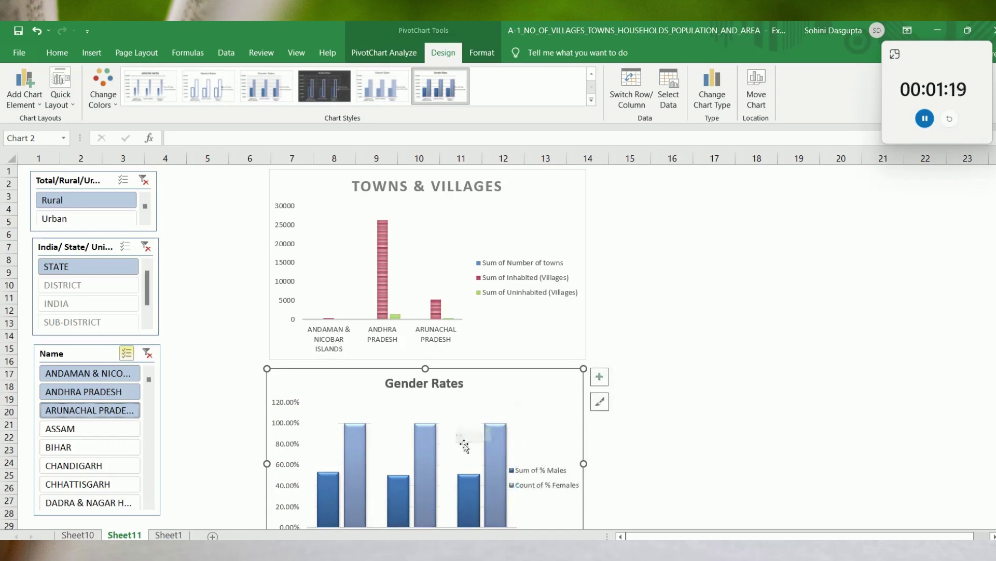
- Set the Gender Rates vertical axis maximum to 1.0 (100%)
right_click(284, 428)
click(315, 414)
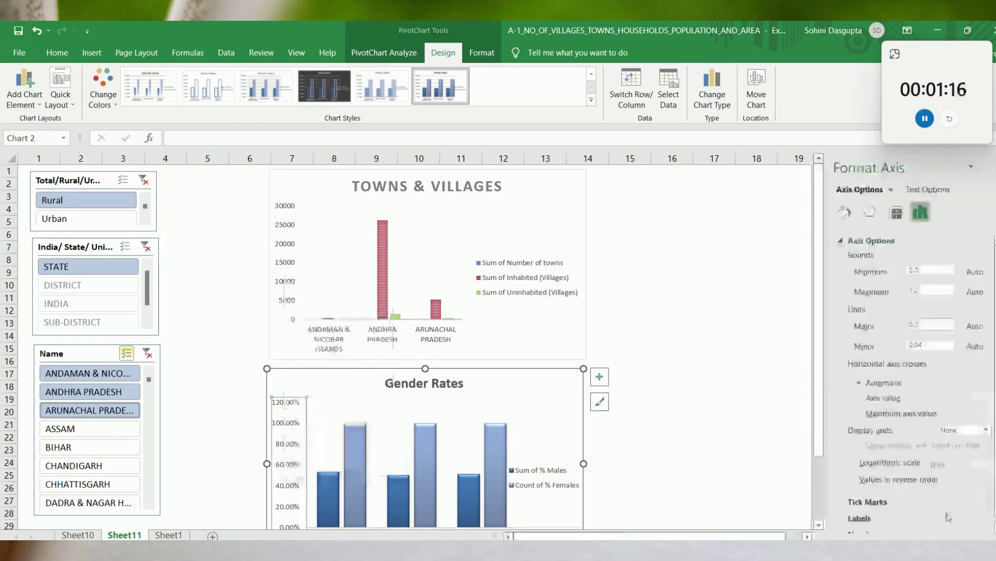
click(942, 292)
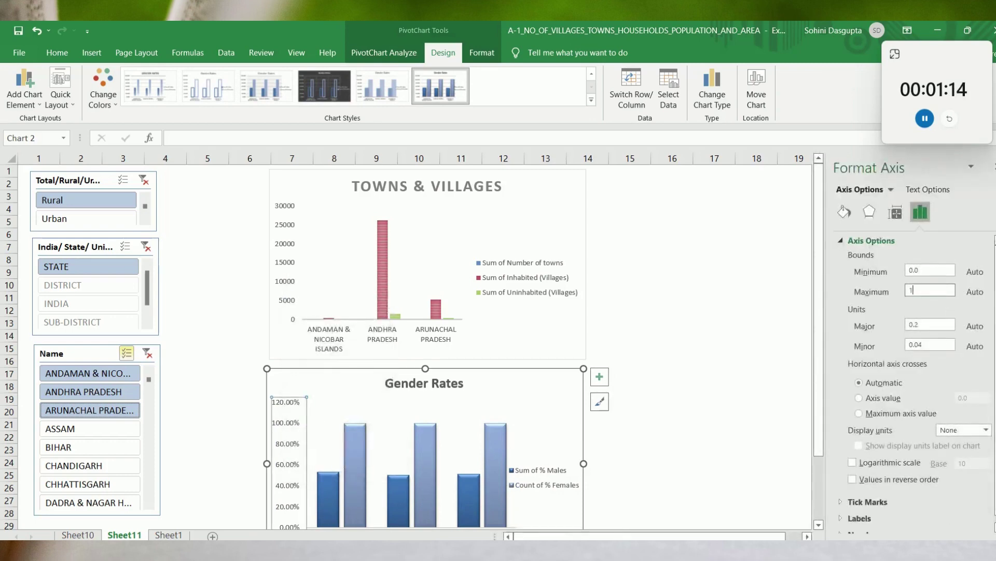
key(Return)
click(714, 423)
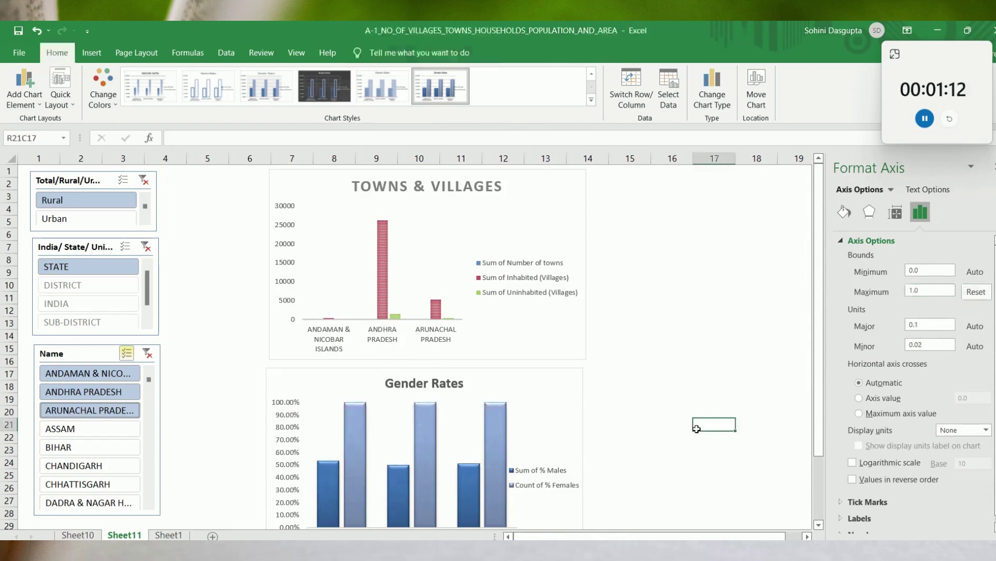
scroll(690, 436, down, 1)
- Shorten Gender Rates, then stretch Towns & Villages and Gender Rates to the same wider width
click(541, 482)
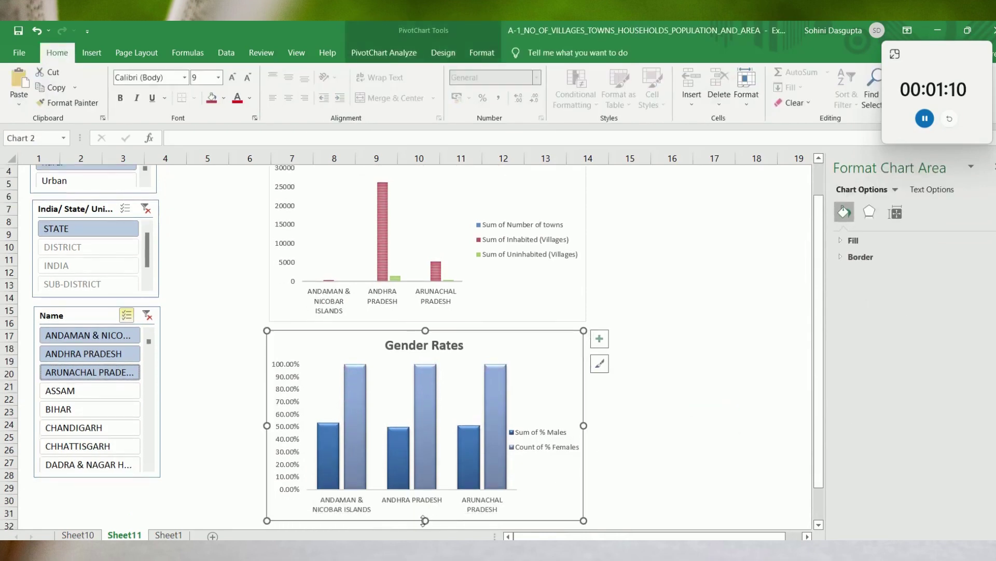
drag(424, 520, 424, 477)
scroll(696, 400, up, 1)
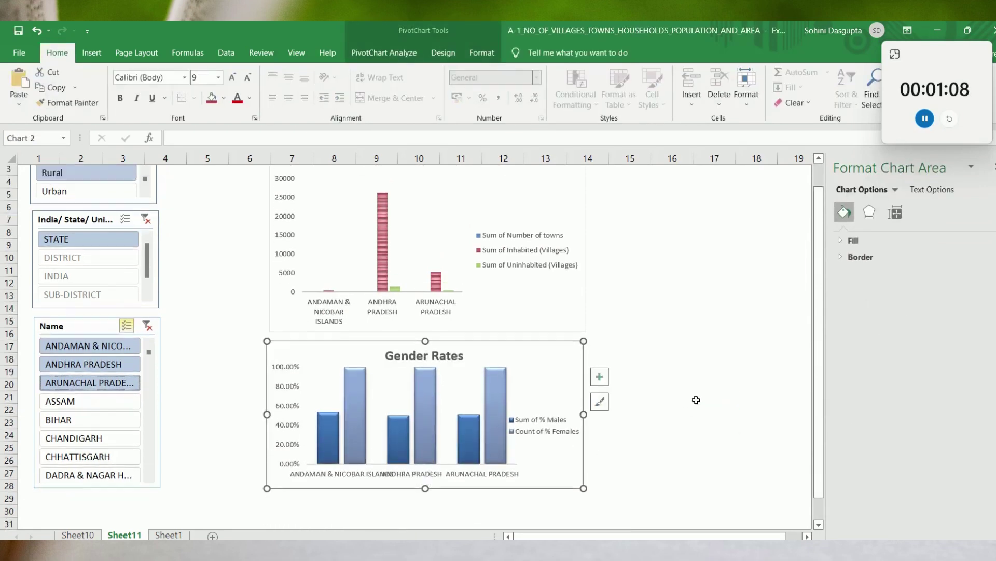
scroll(696, 400, up, 1)
click(585, 248)
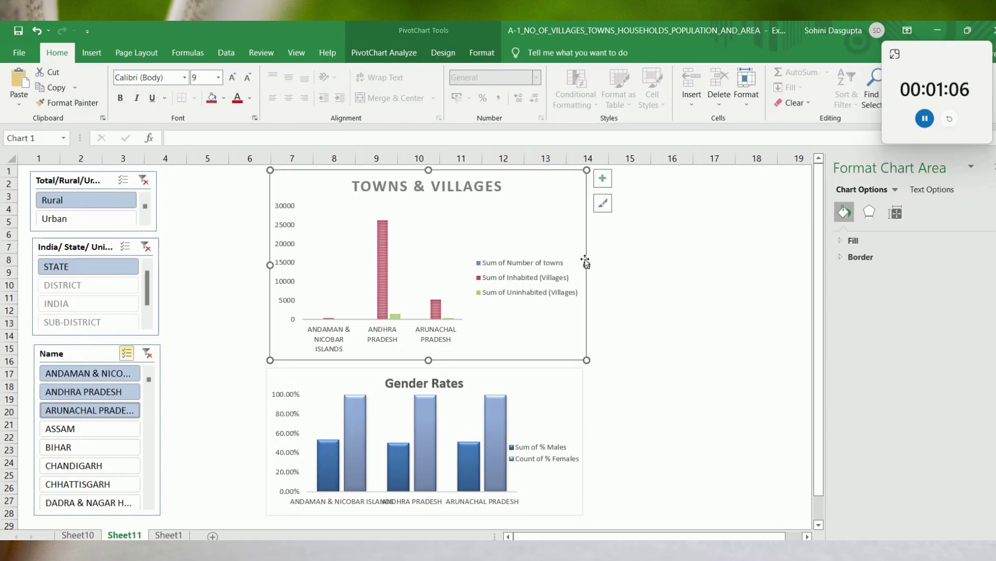
drag(586, 265, 747, 263)
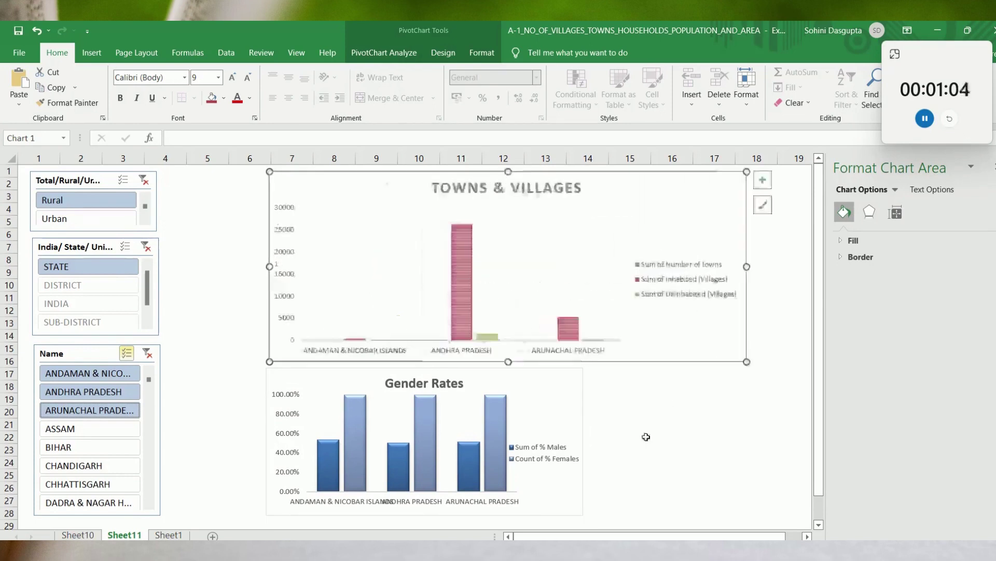
click(565, 423)
drag(585, 442, 745, 441)
- Add BIHAR and KARNATAKA to the Name slicer selection alongside the existing states
click(87, 443)
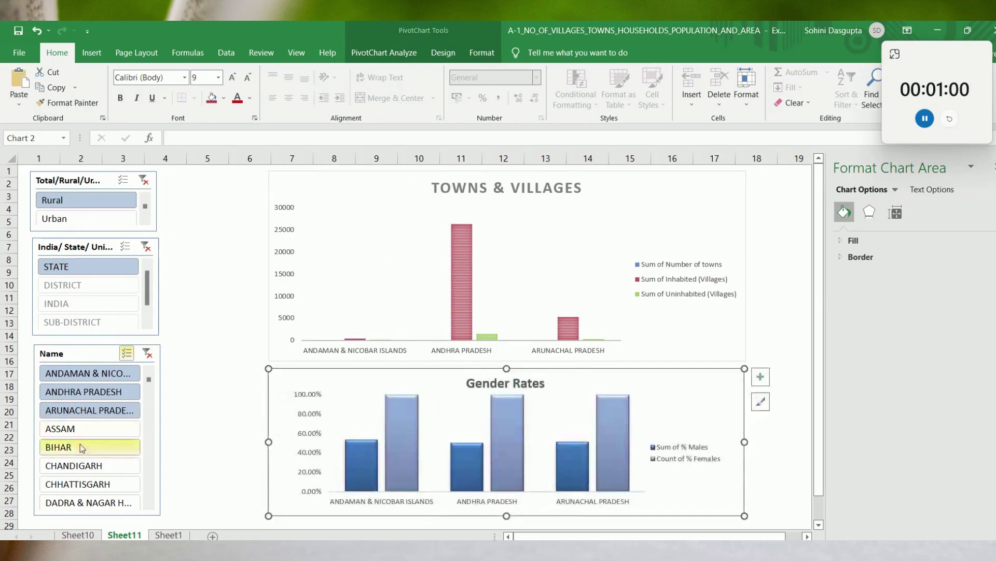
scroll(151, 394, down, 12)
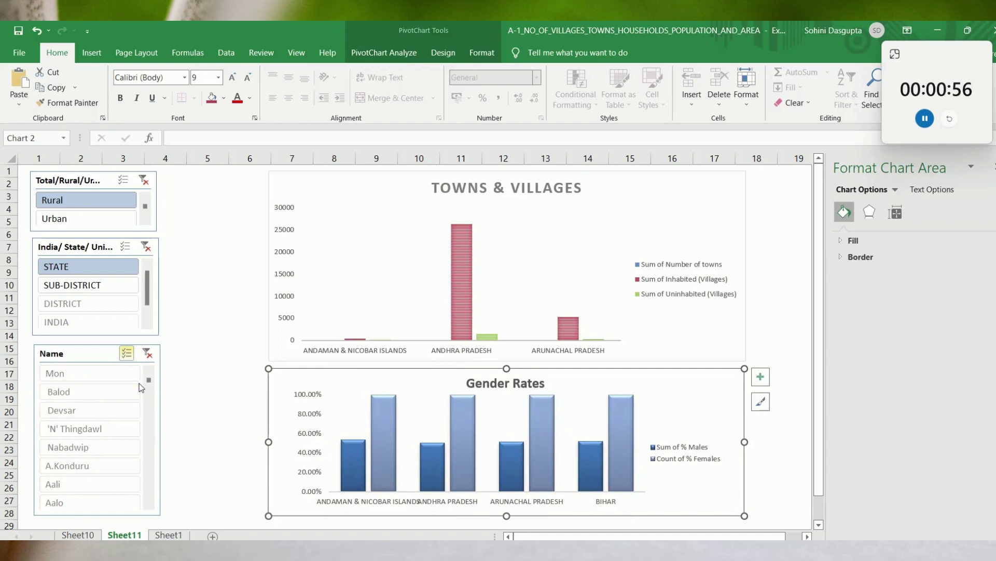
scroll(153, 378, down, 3)
scroll(149, 382, up, 15)
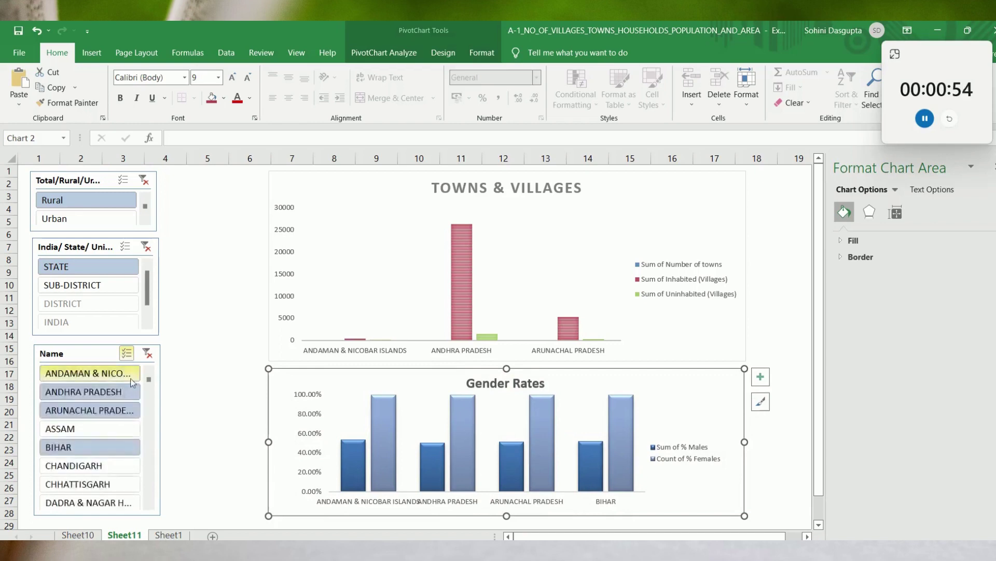
scroll(150, 483, down, 1)
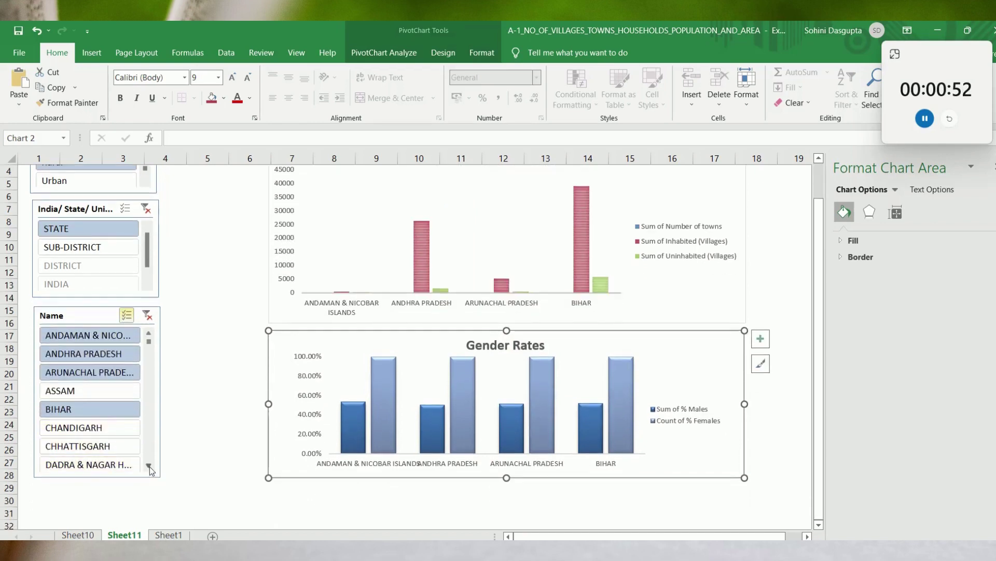
scroll(150, 466, down, 3)
click(117, 462)
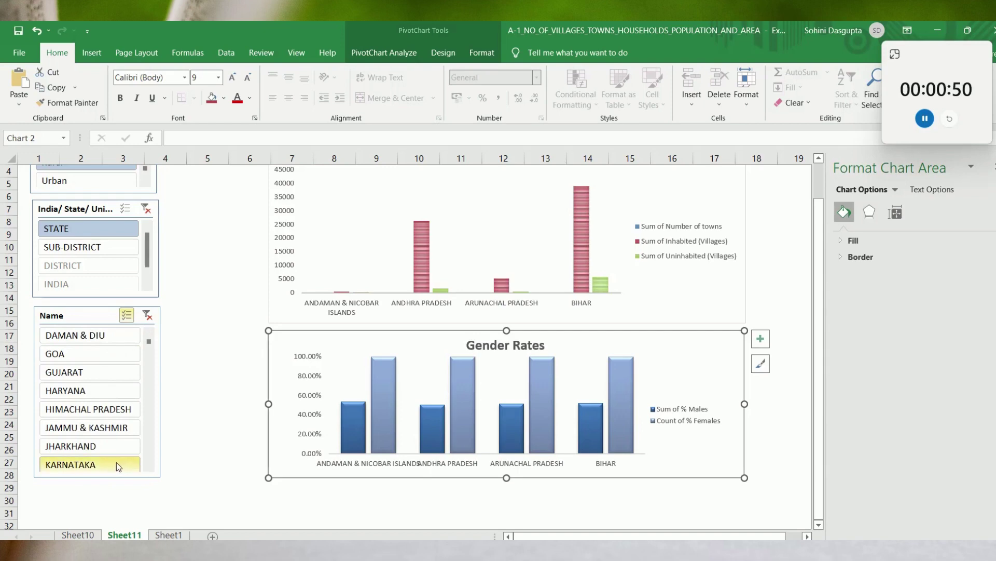
click(622, 393)
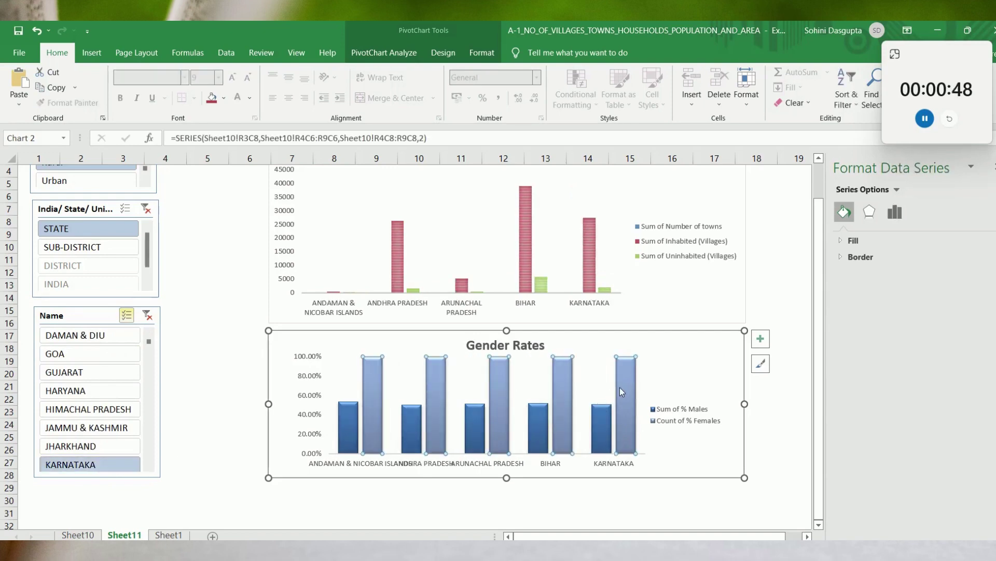
- Choose a Colorful palette so % Females bars turn red against blue % Males
click(442, 52)
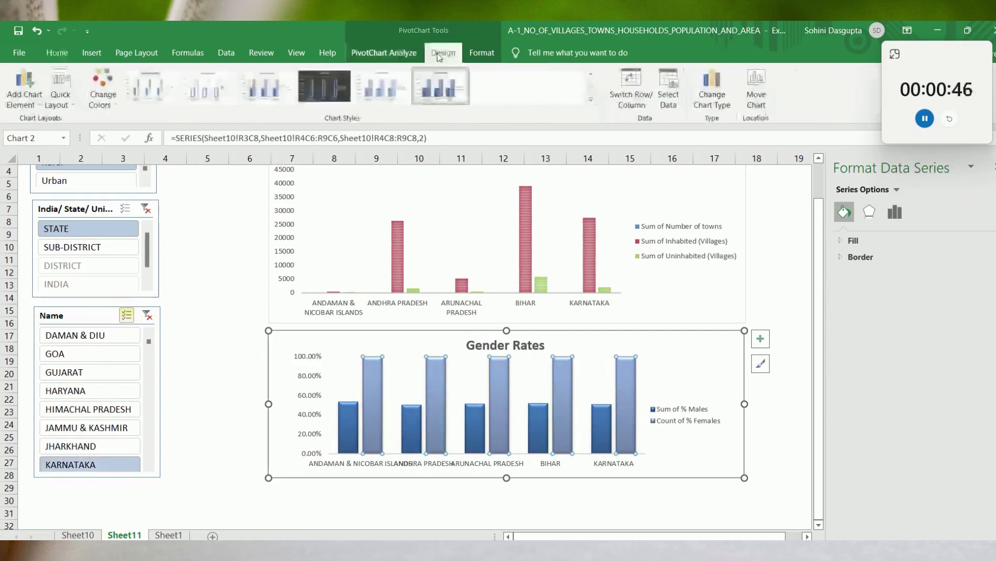
click(114, 101)
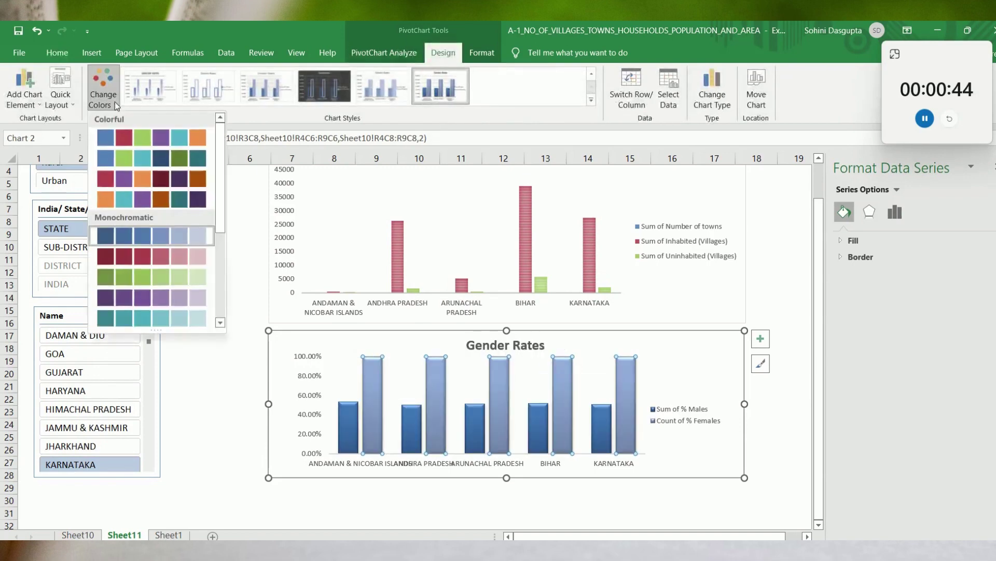
click(159, 145)
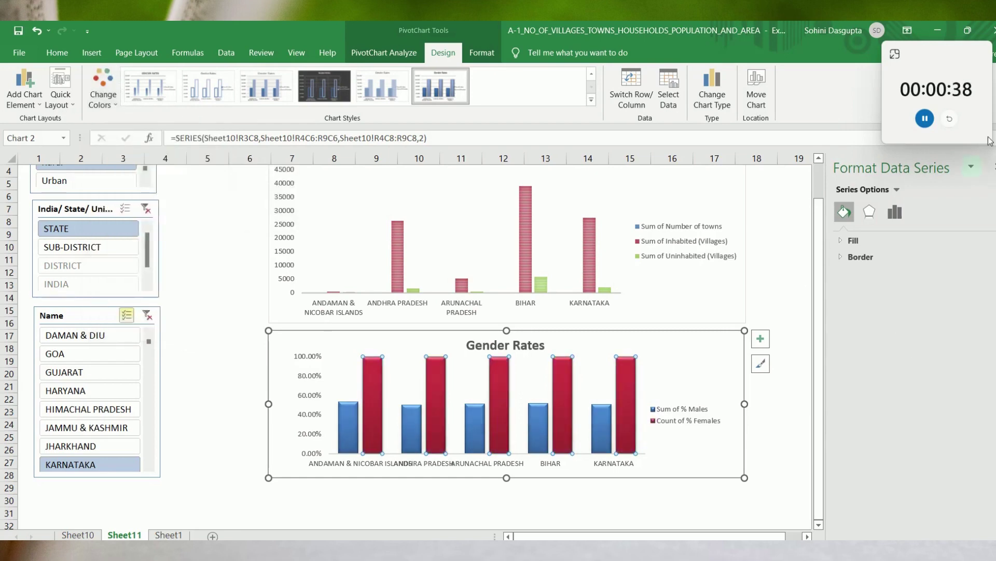